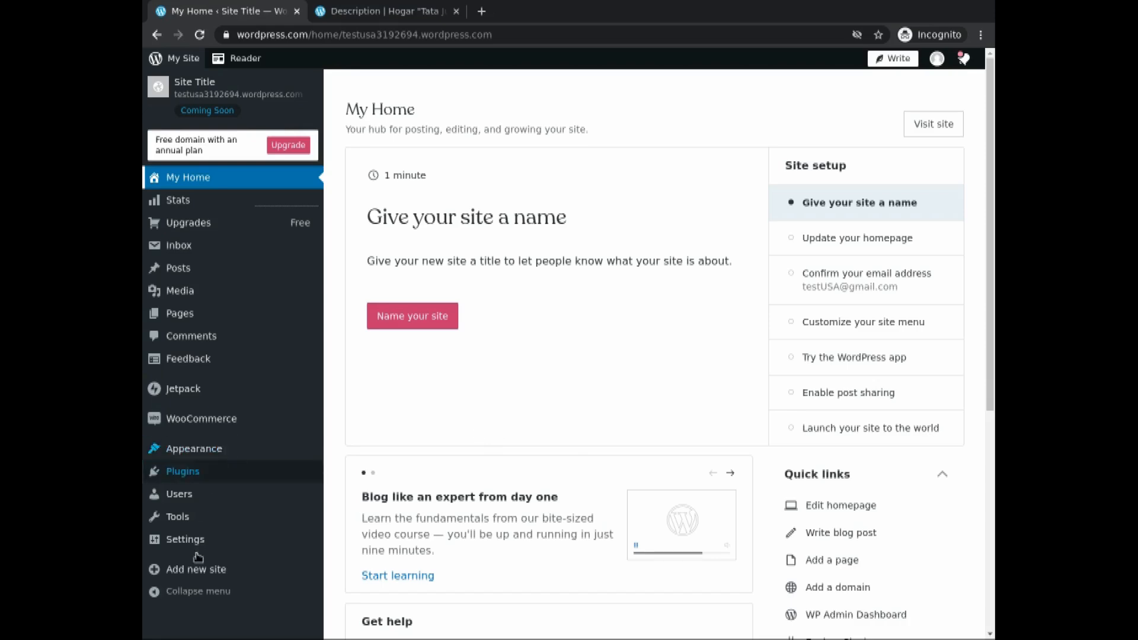
Open the site's General settings and place the cursor in the site title.
mouse_move(192, 545)
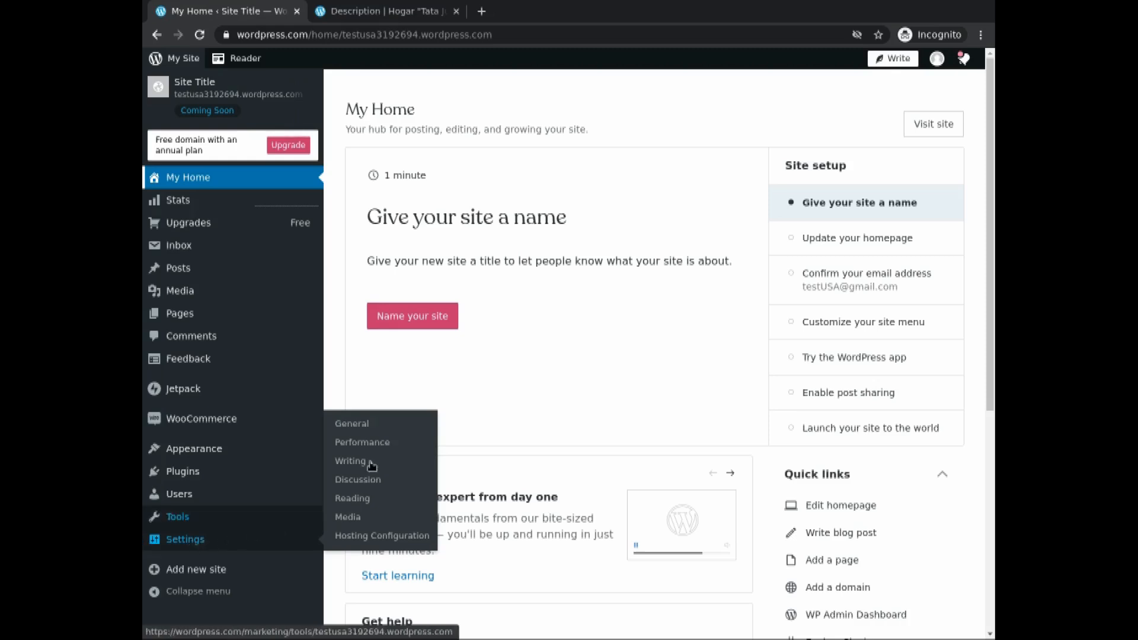
left_click(352, 423)
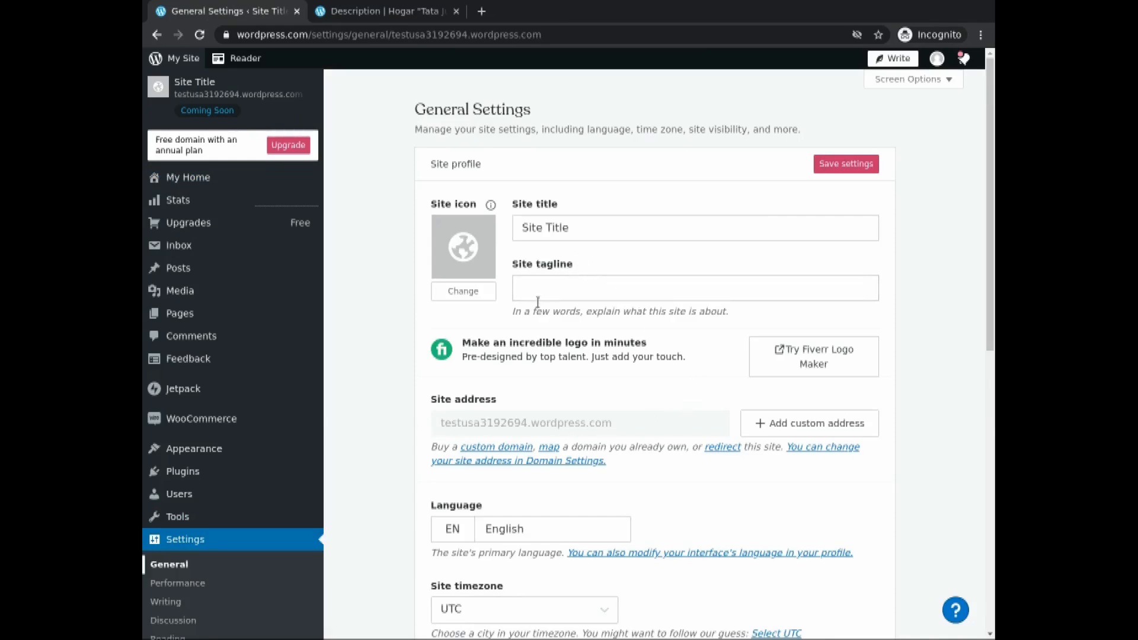
left_click(534, 228)
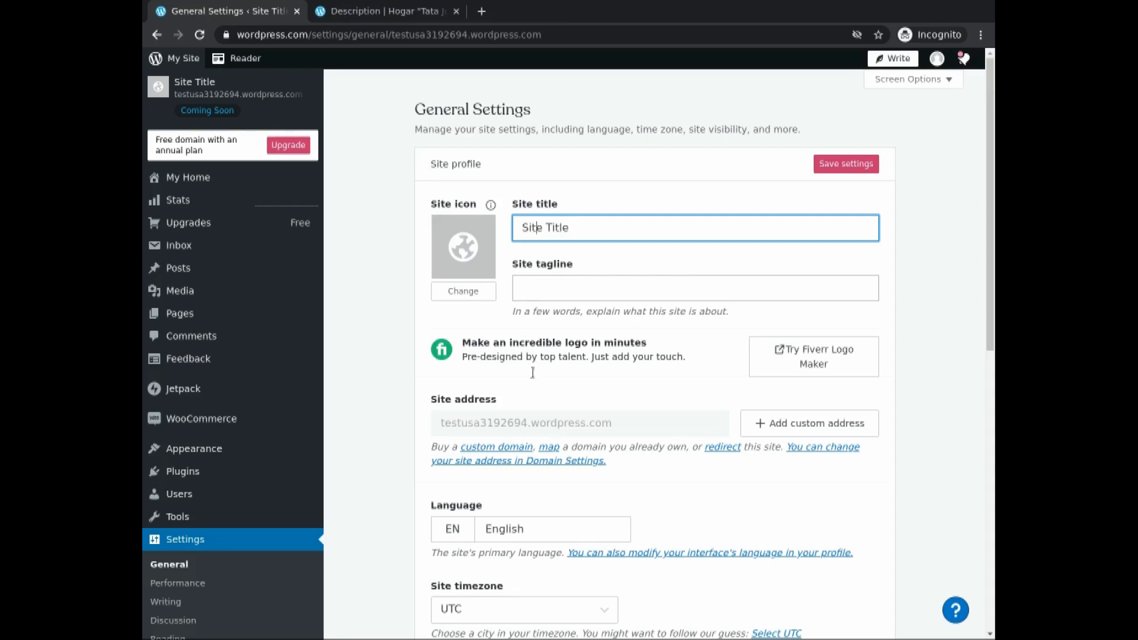
Set the site's primary language to Español in the General settings.
scroll(543, 419, "down", 2)
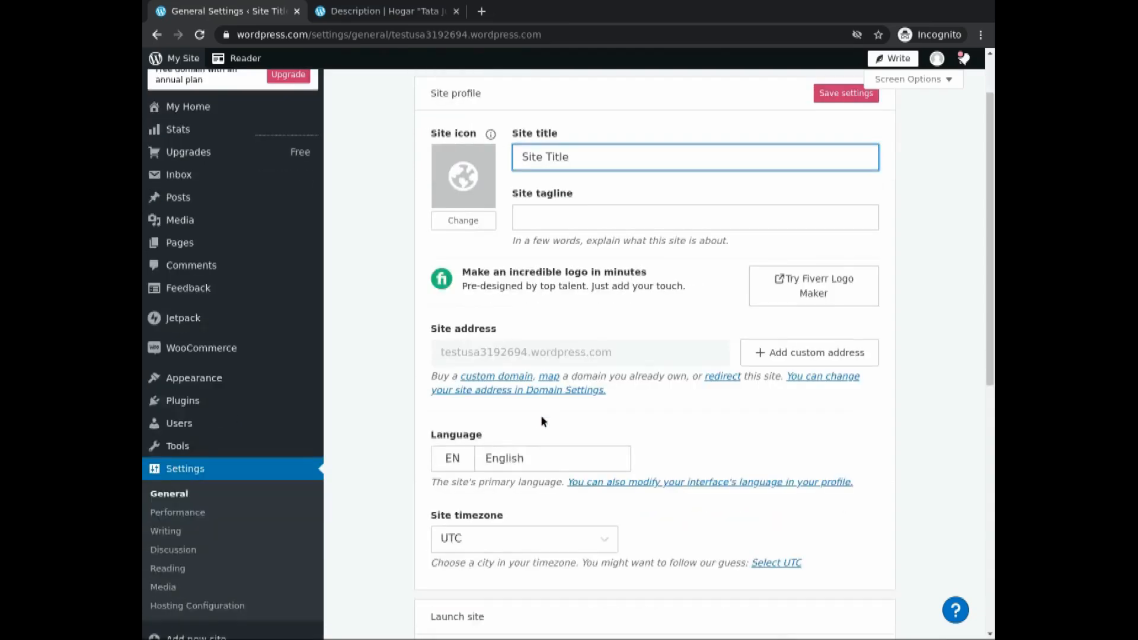
left_click(511, 460)
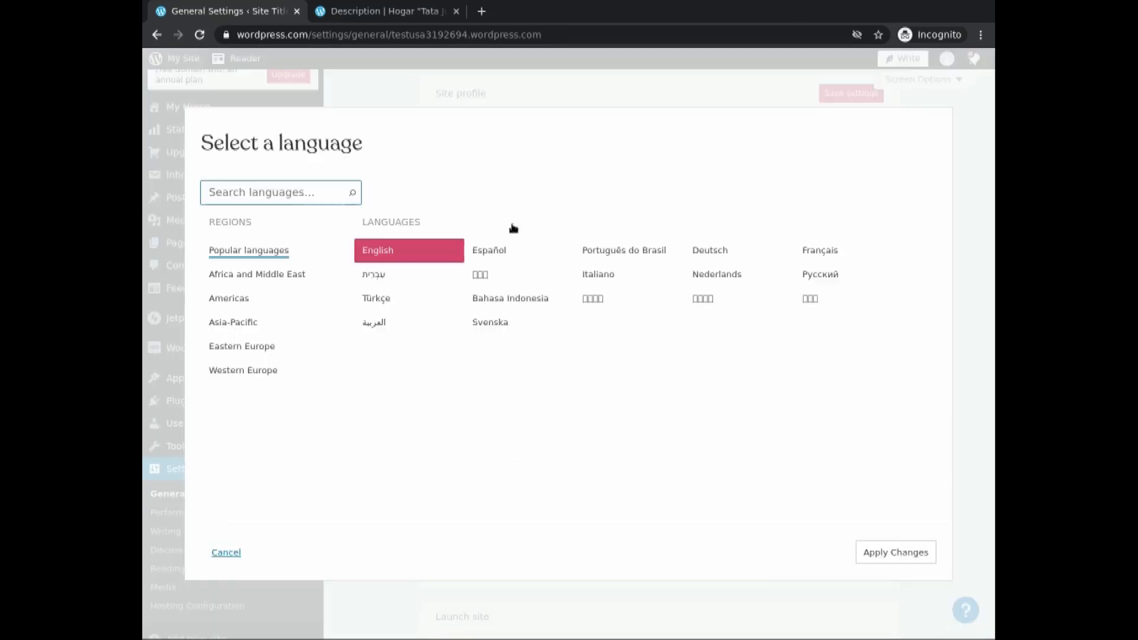
left_click(483, 251)
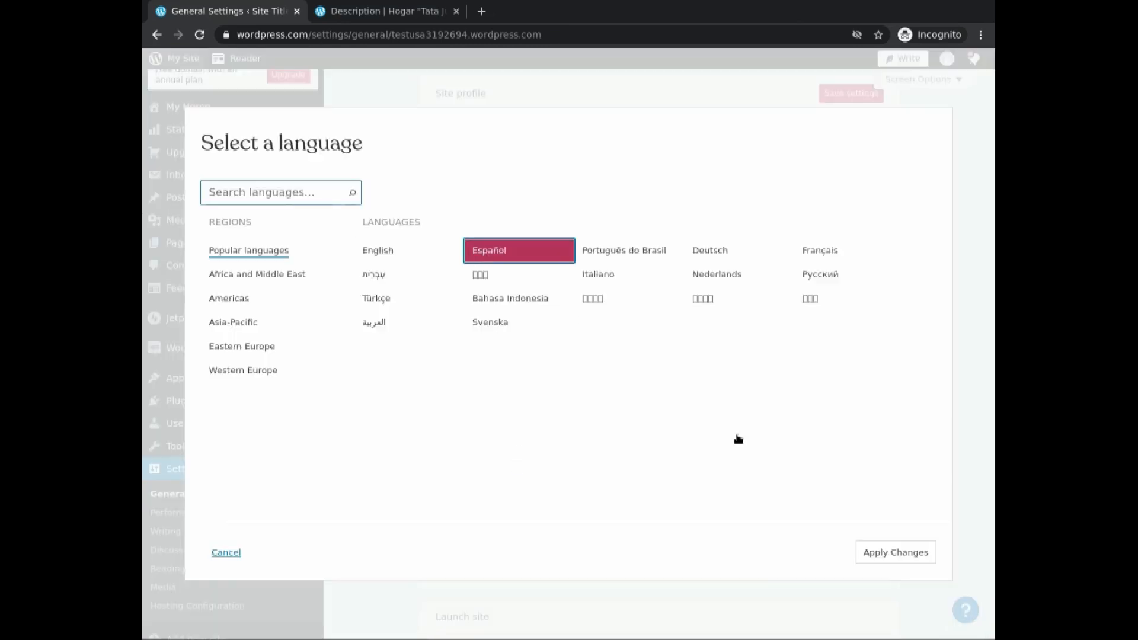
left_click(887, 553)
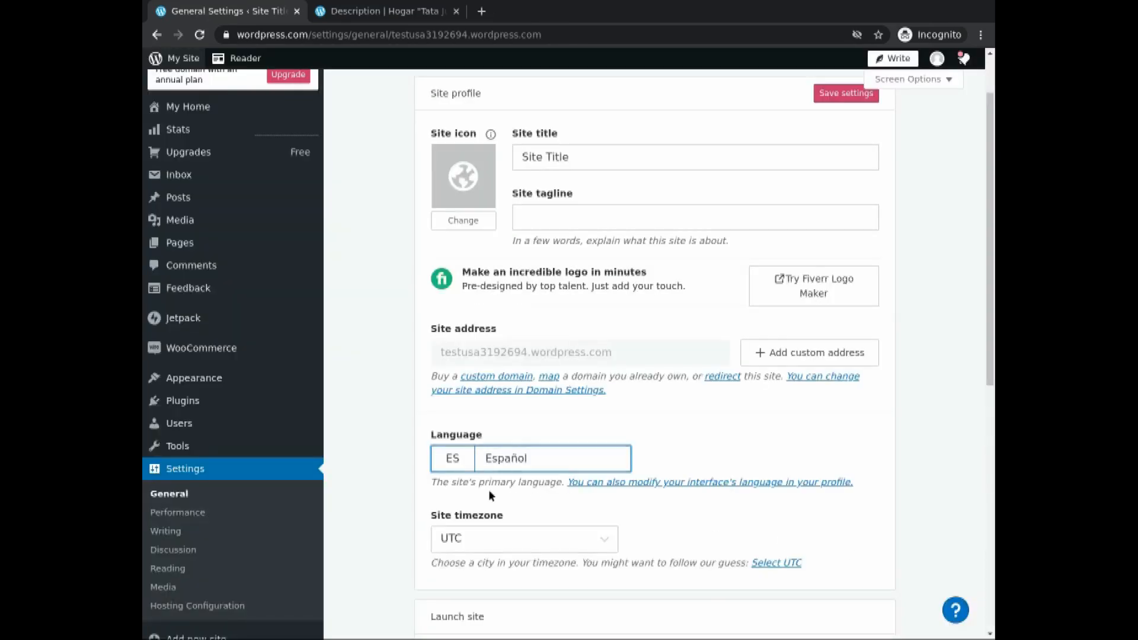
Review the site timezone, launch, footer credit and site tools sections of the General settings.
scroll(490, 492, "down", 1)
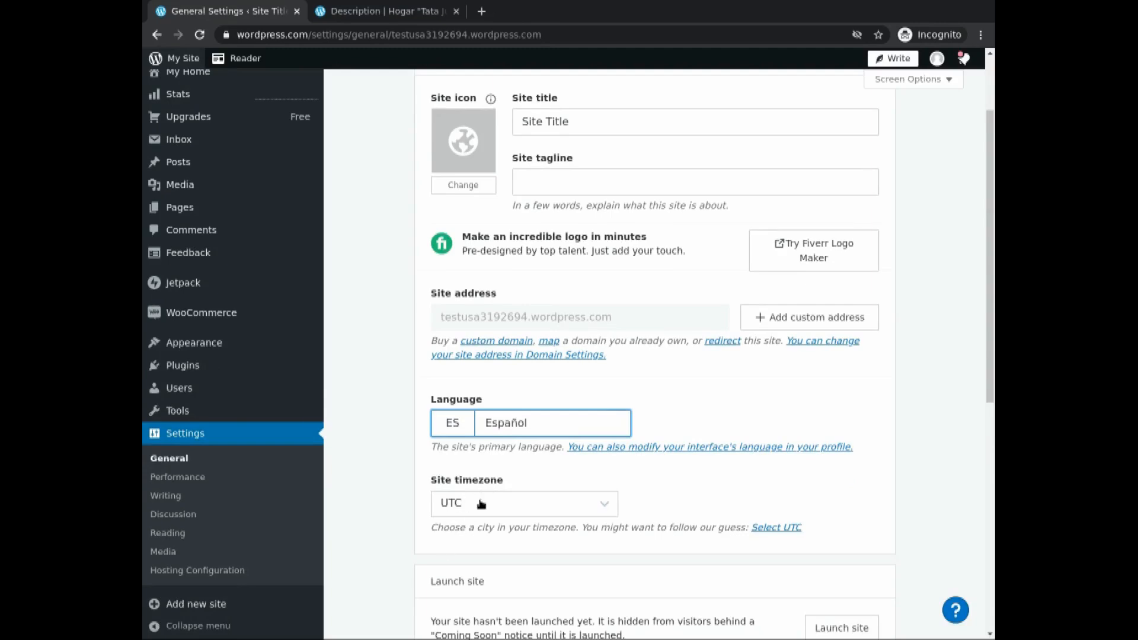
scroll(481, 504, "down", 3)
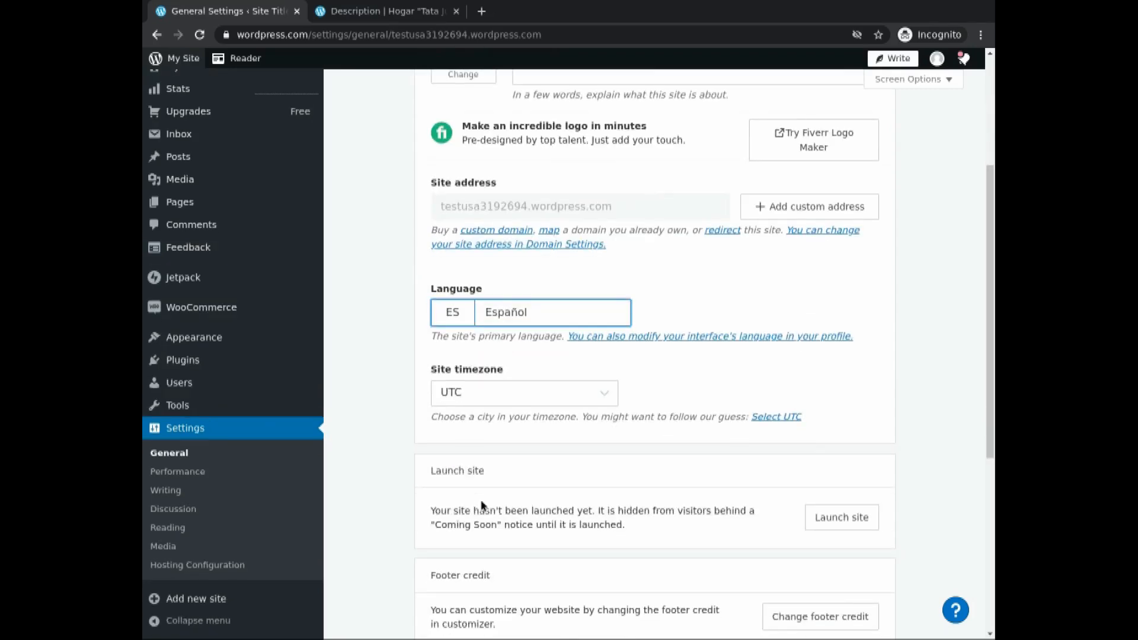
scroll(482, 506, "down", 5)
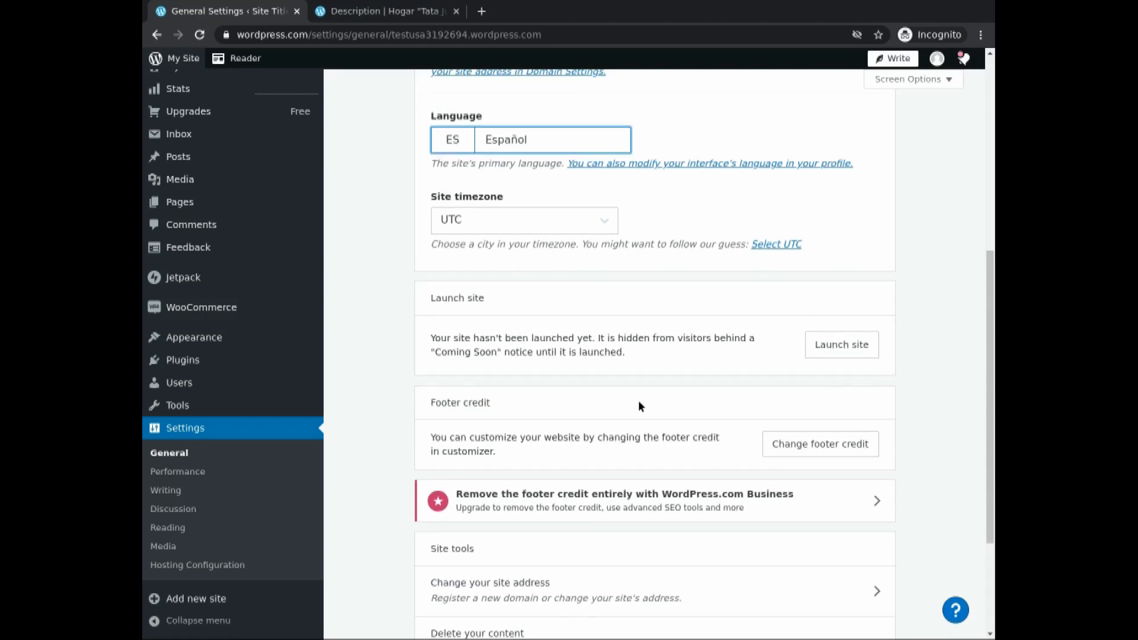
scroll(640, 406, "down", 3)
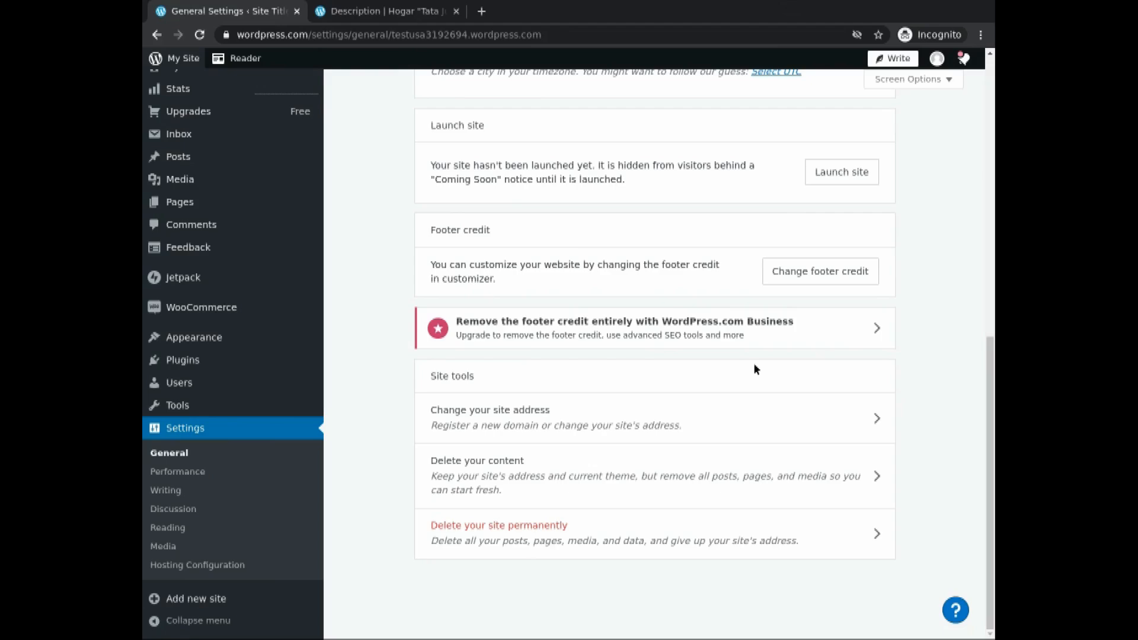
scroll(755, 369, "up", 2)
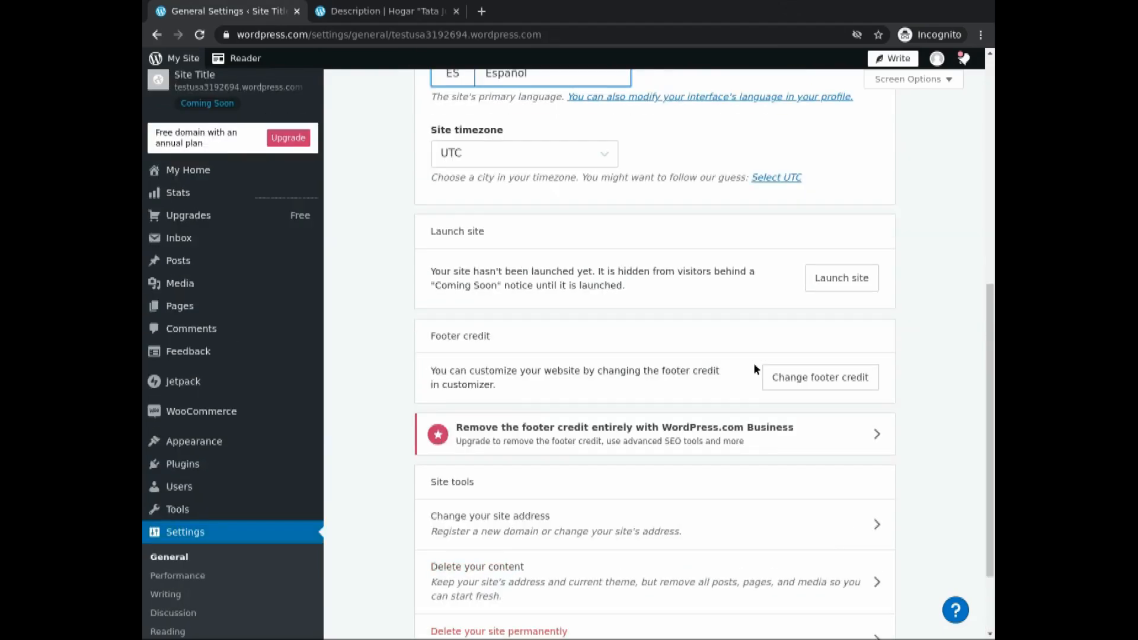
scroll(754, 369, "up", 8)
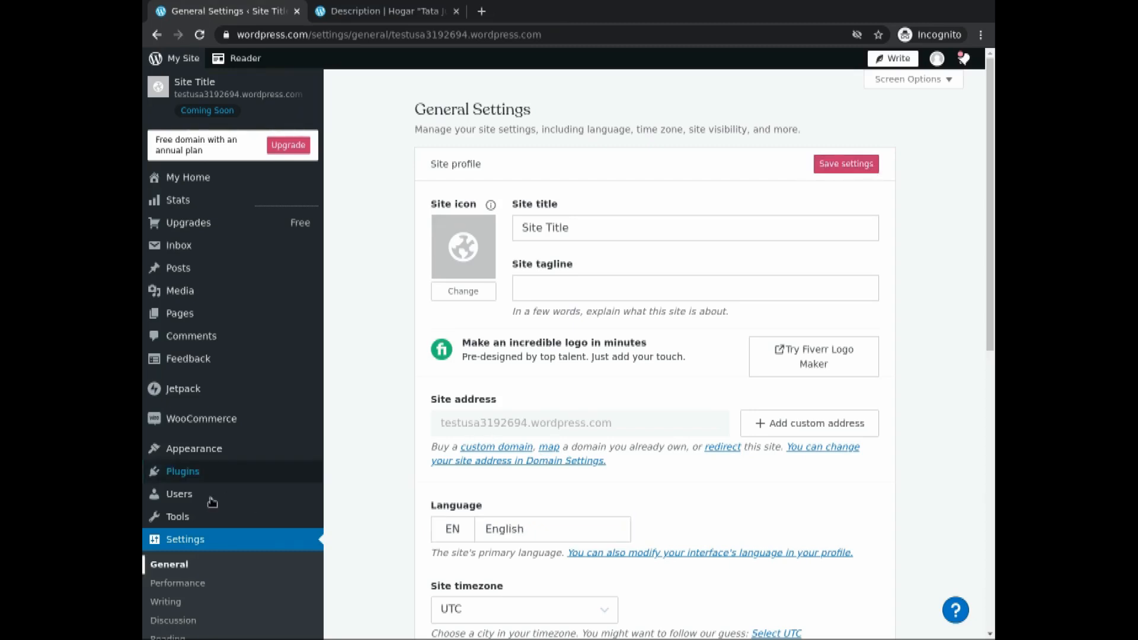
Look at the Performance settings, and check the available default post formats in the Writing settings.
left_click(174, 586)
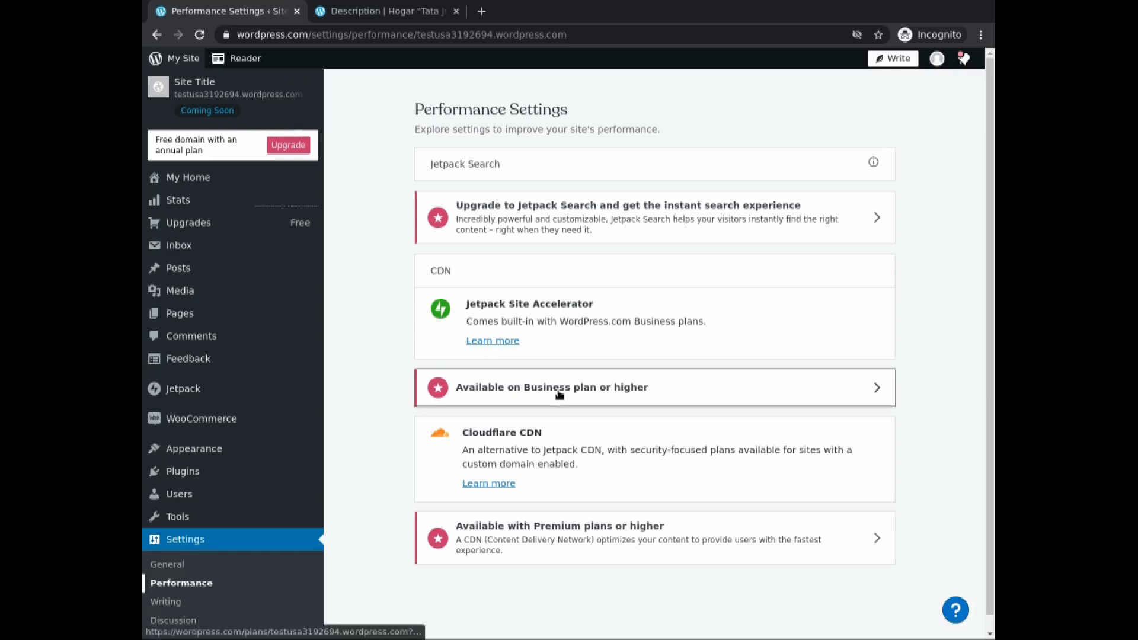
left_click(166, 602)
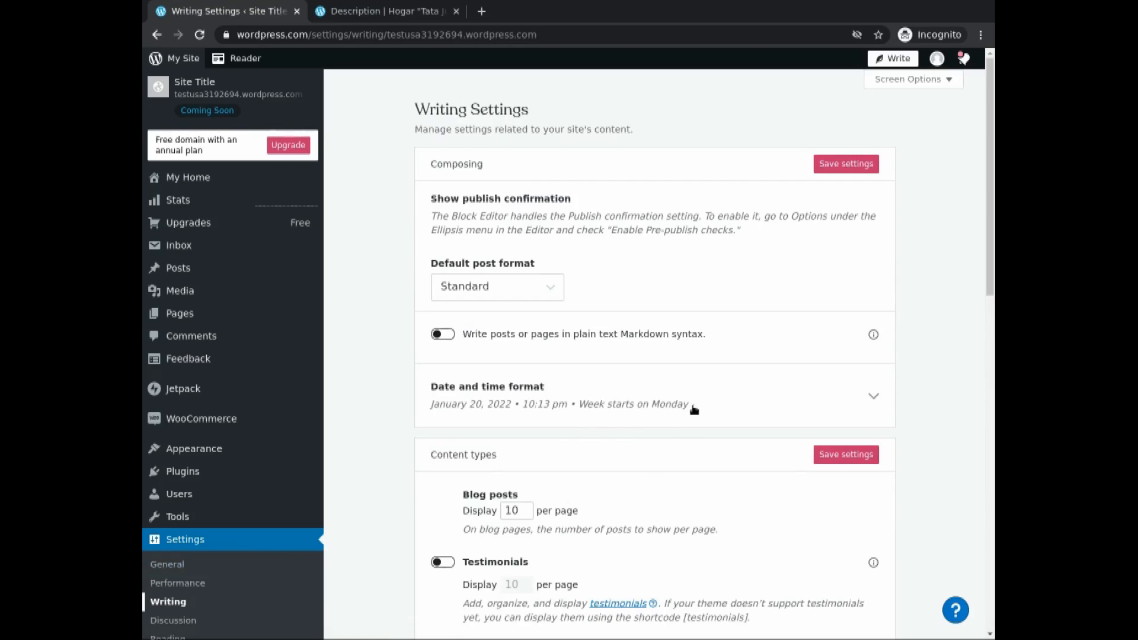
left_click(495, 292)
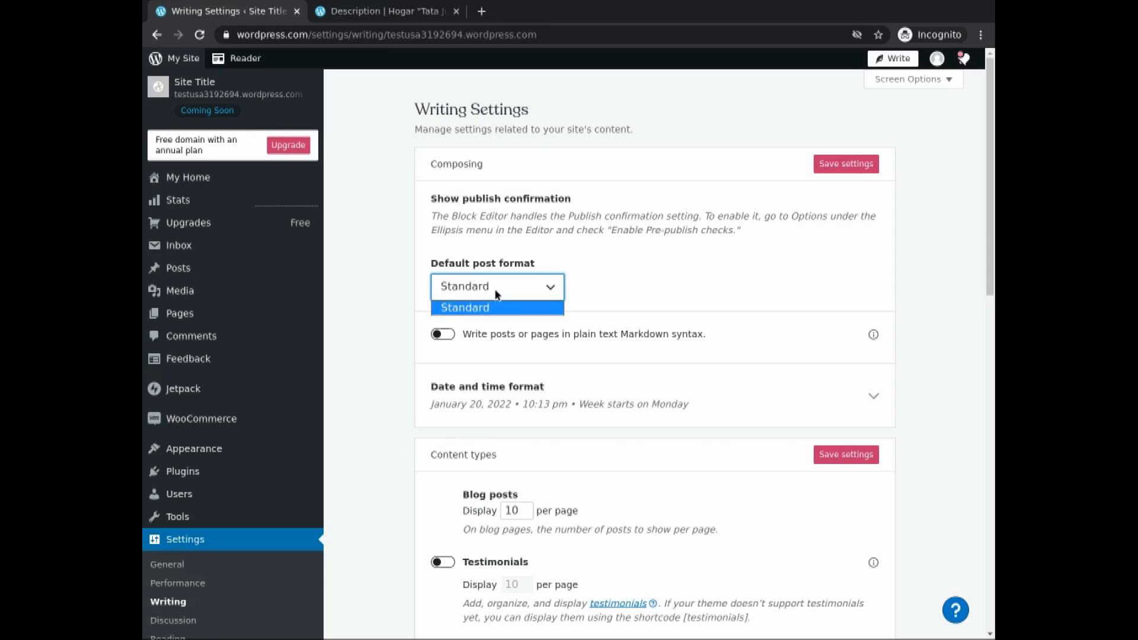
left_click(497, 295)
Choose the date format 2022-01-20 and the 24-hour time format 22:13 in the Writing settings.
left_click(508, 405)
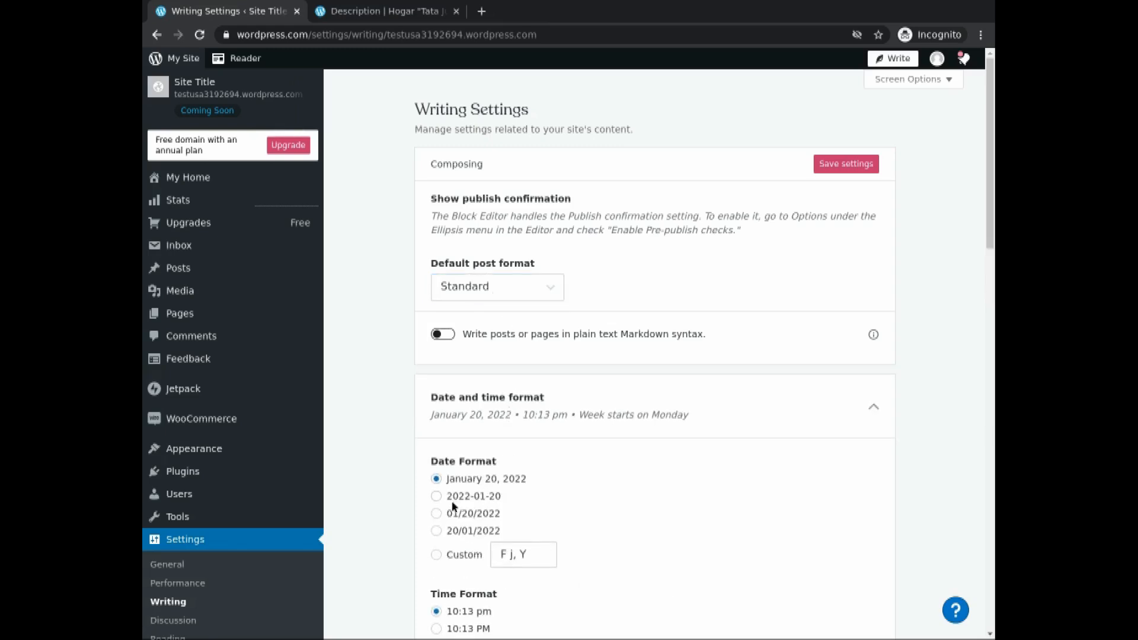
left_click(437, 496)
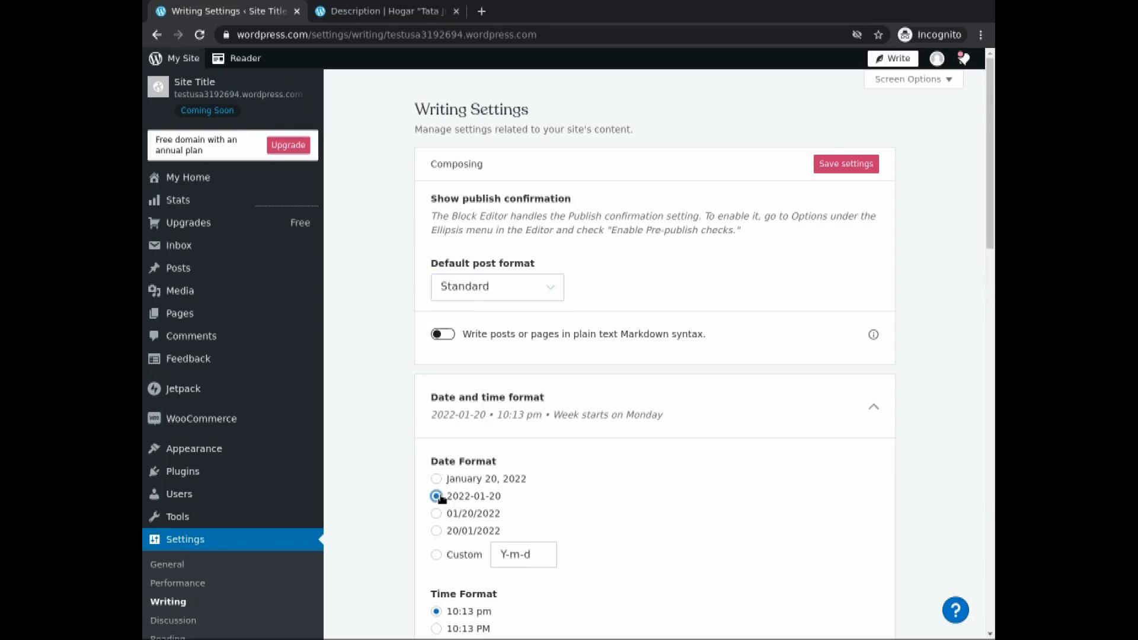
scroll(554, 510, "down", 4)
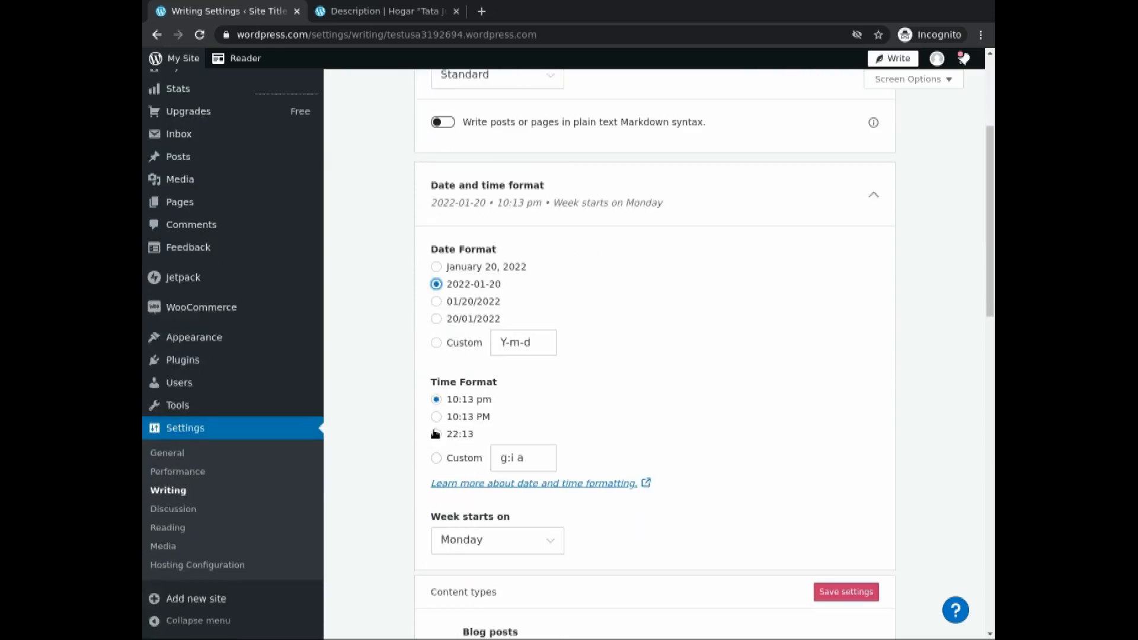
left_click(449, 433)
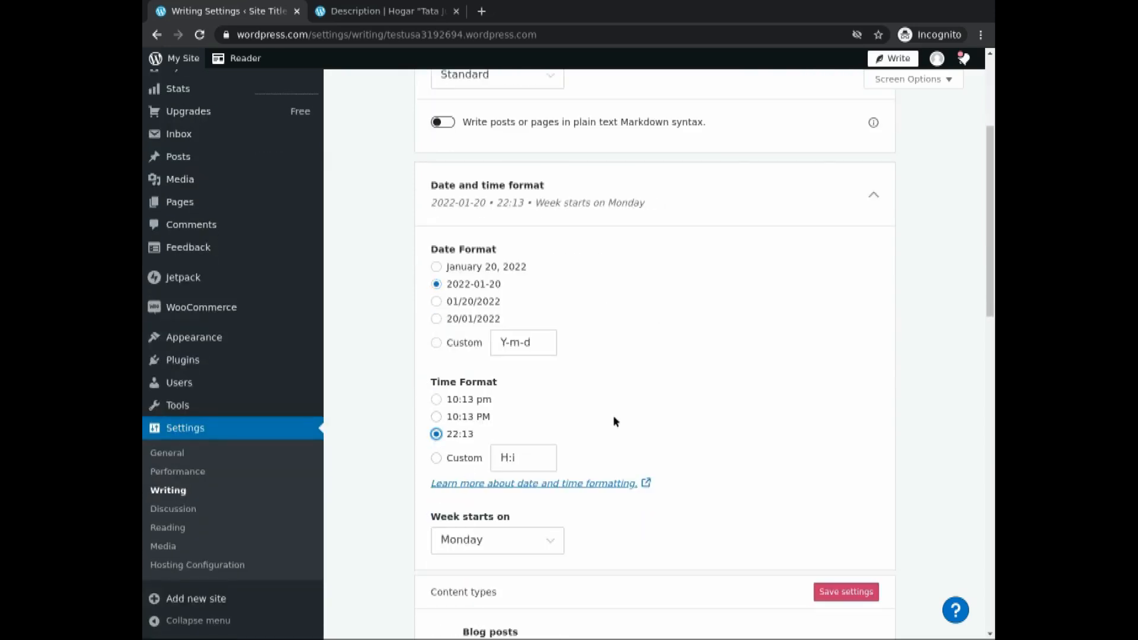
scroll(615, 421, "up", 4)
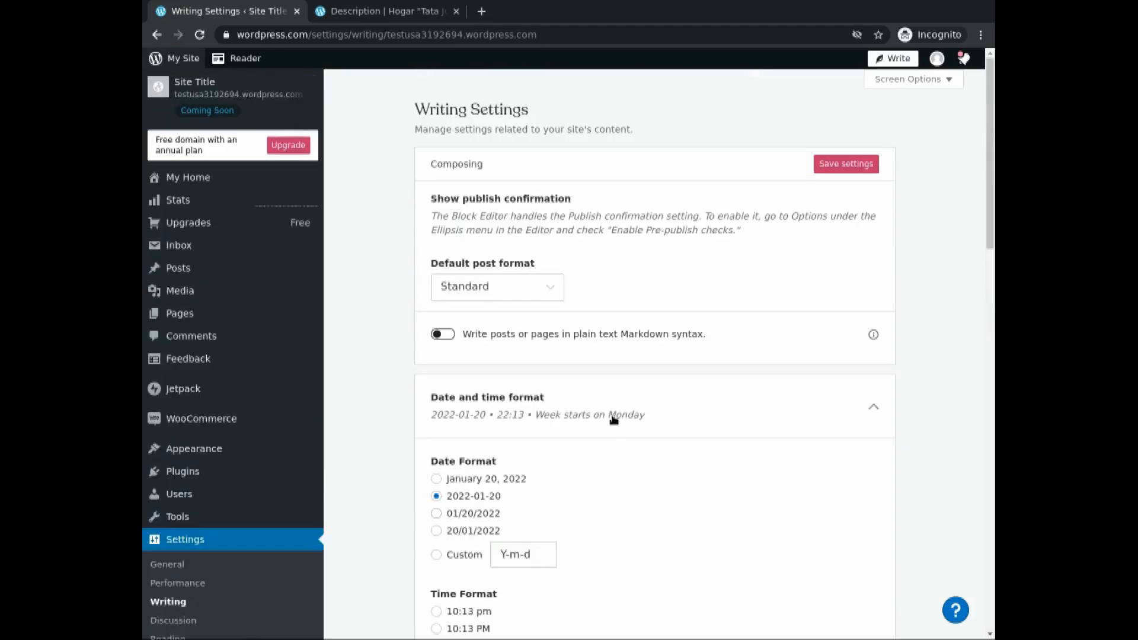
Review the remaining Writing settings, including content types, feed settings, podcasting, theme enhancements and Press This.
scroll(614, 420, "down", 5)
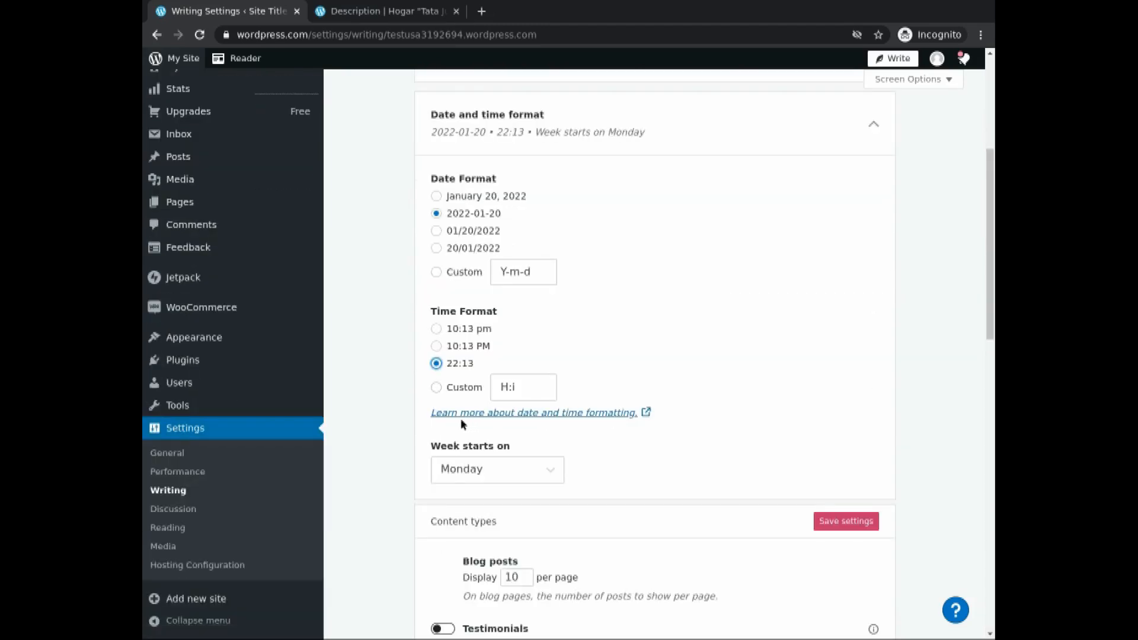
scroll(464, 424, "down", 3)
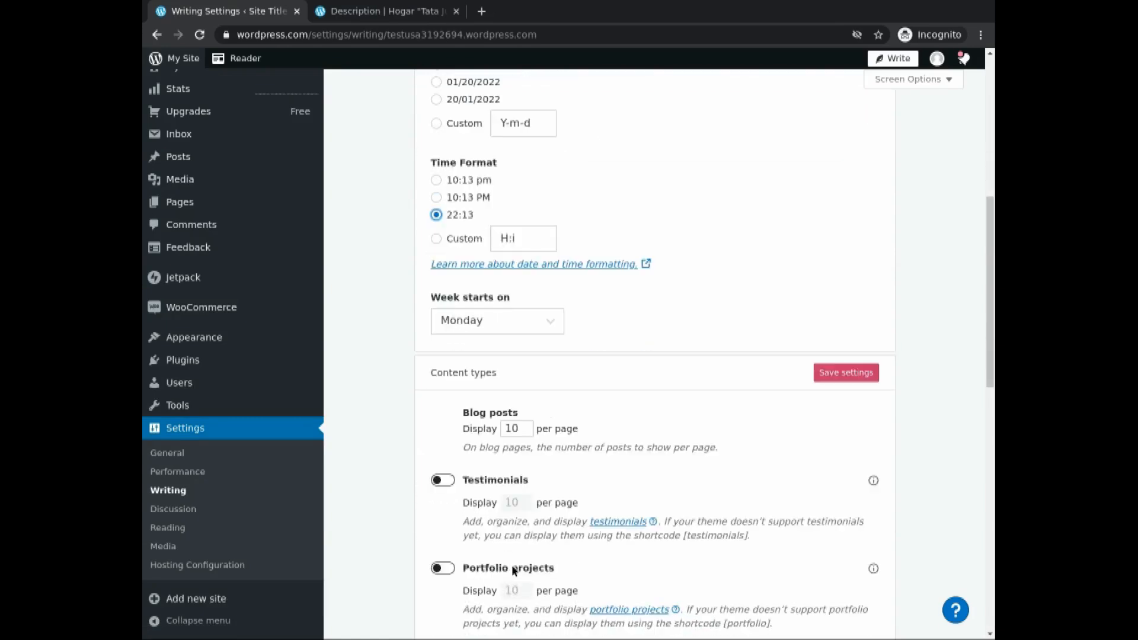
scroll(514, 388, "down", 1)
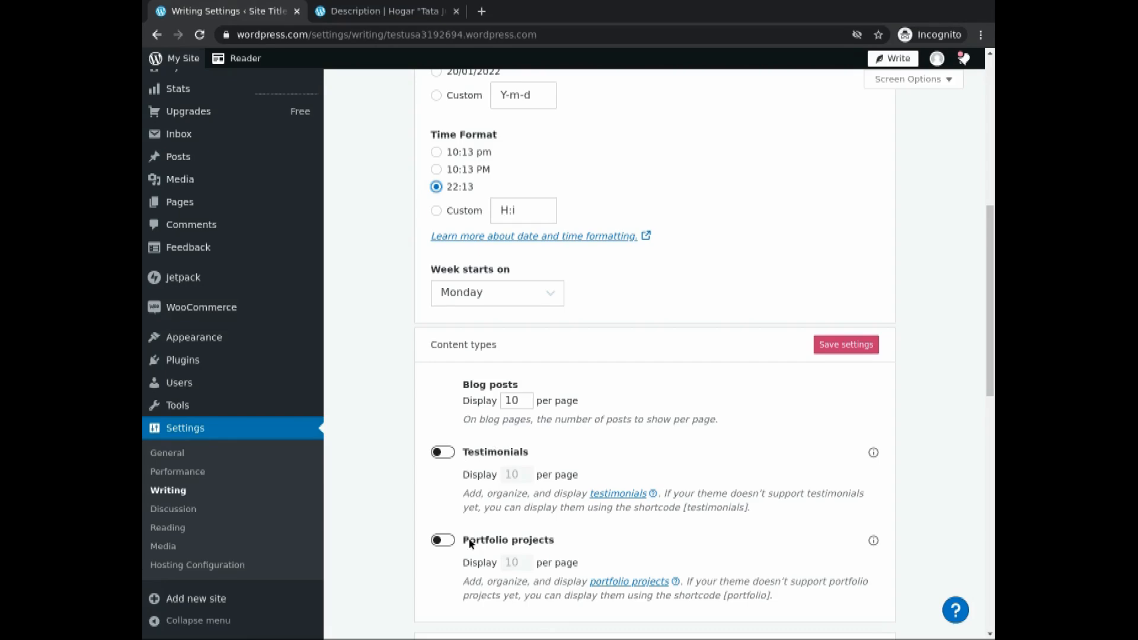
scroll(470, 542, "down", 2)
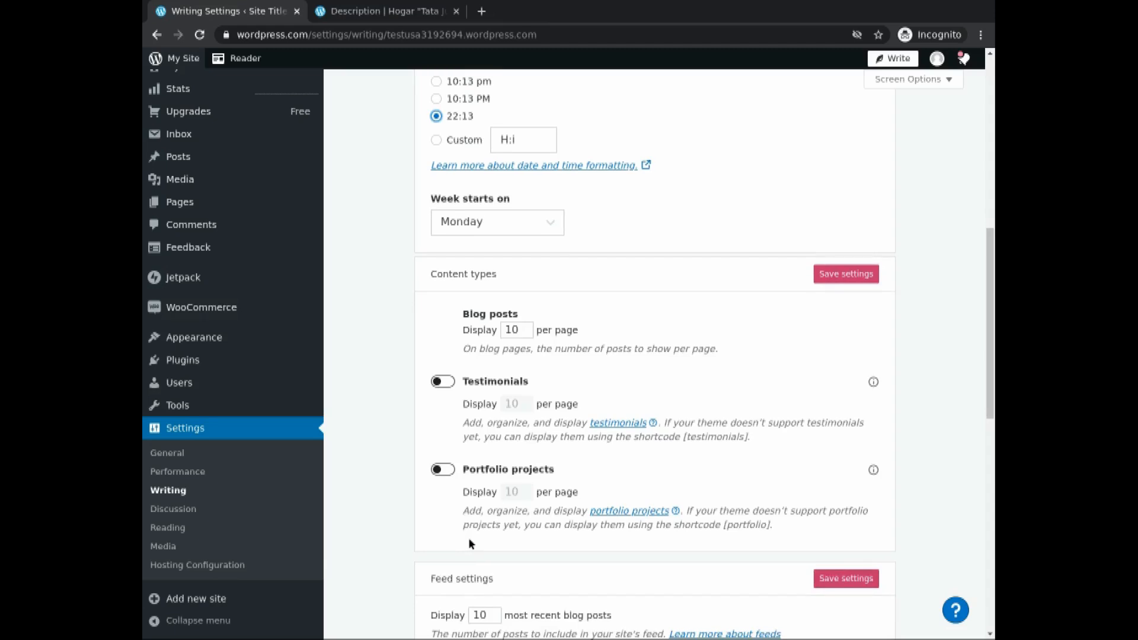
scroll(468, 541, "down", 3)
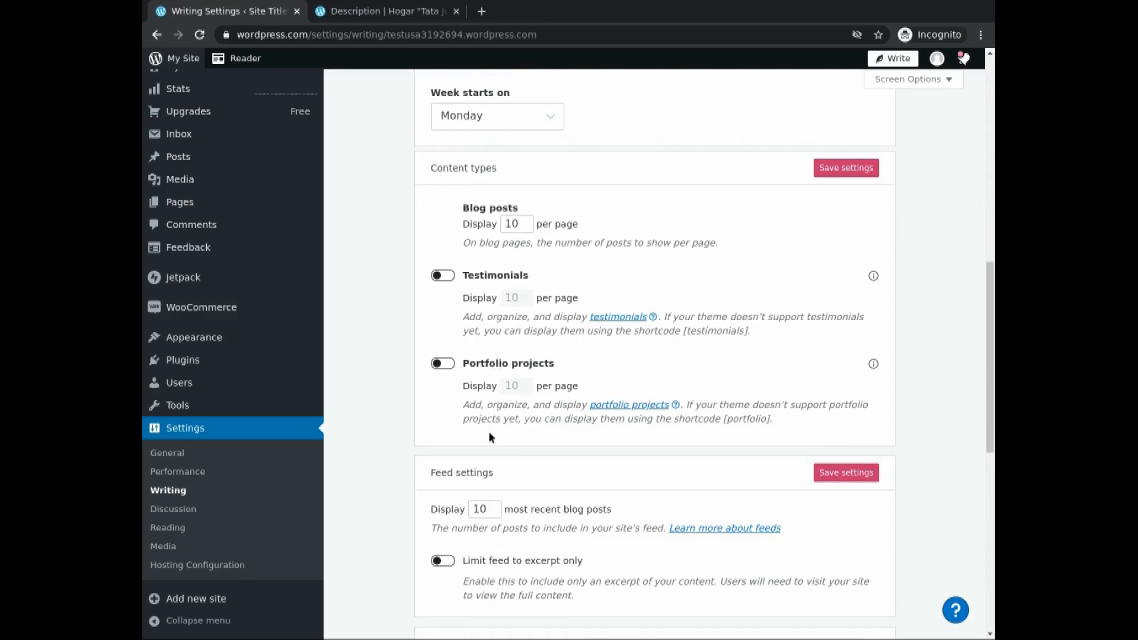
scroll(492, 544, "down", 5)
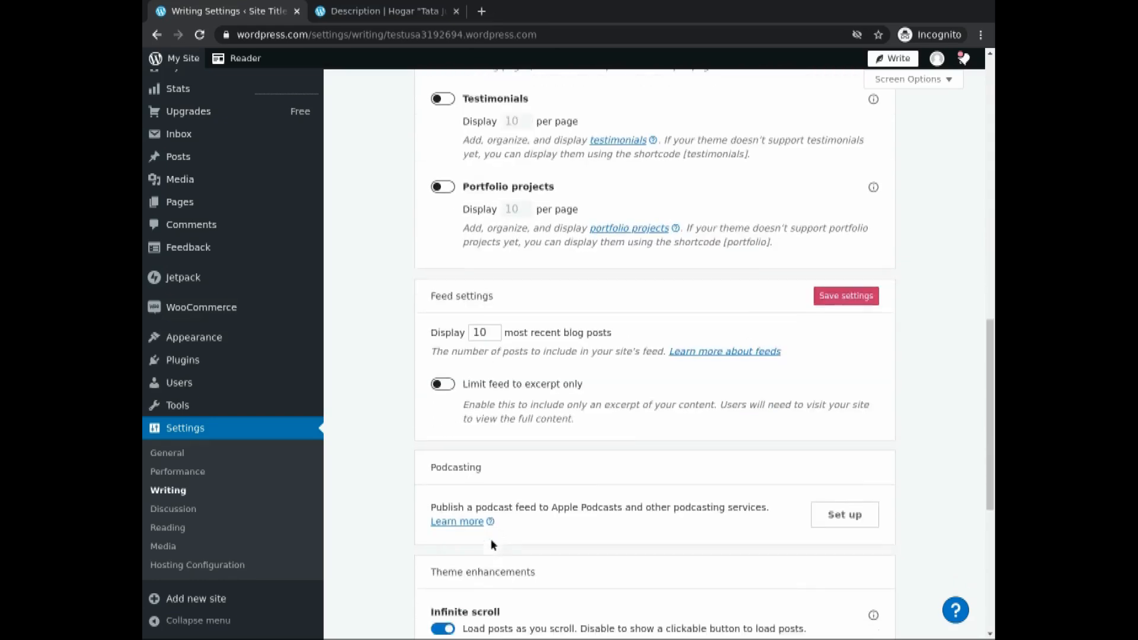
scroll(492, 544, "down", 5)
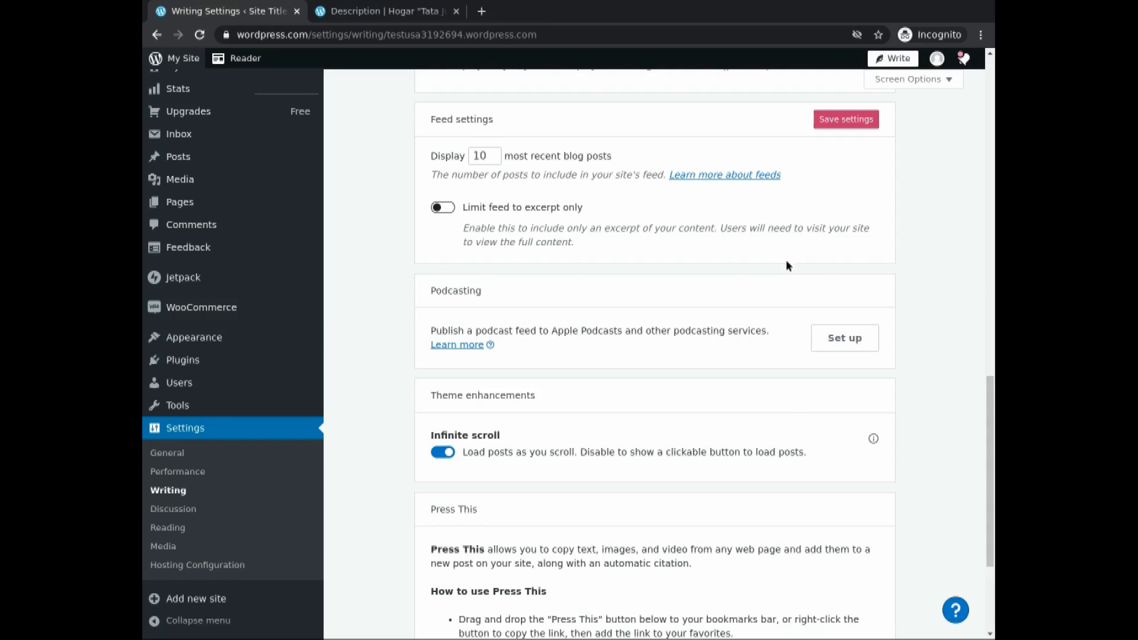
scroll(786, 260, "up", 1)
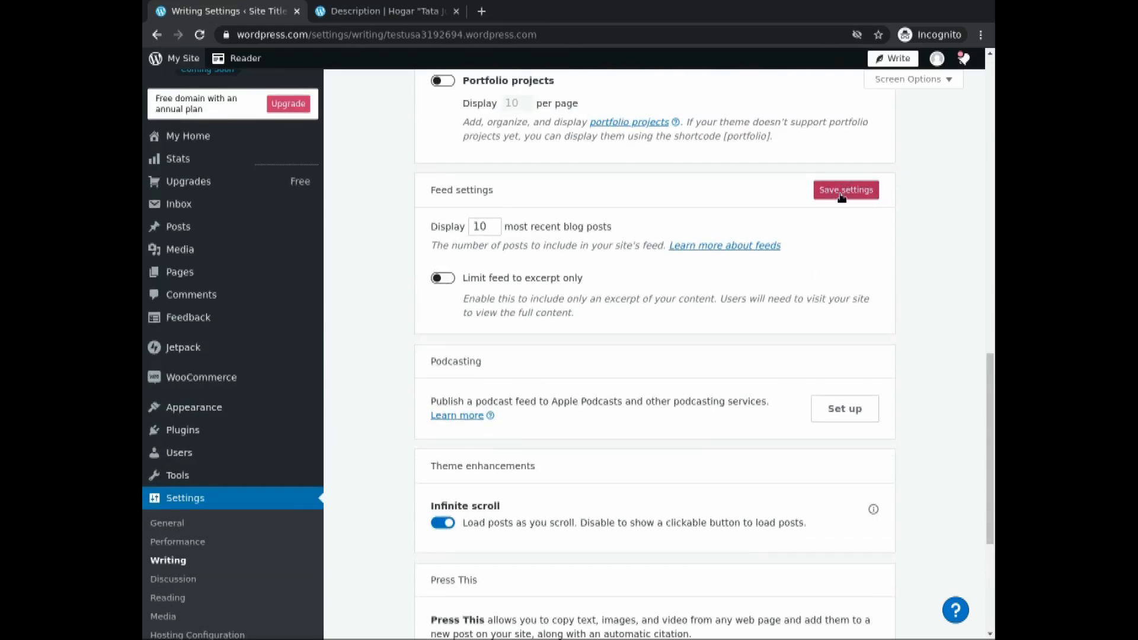
scroll(842, 196, "up", 8)
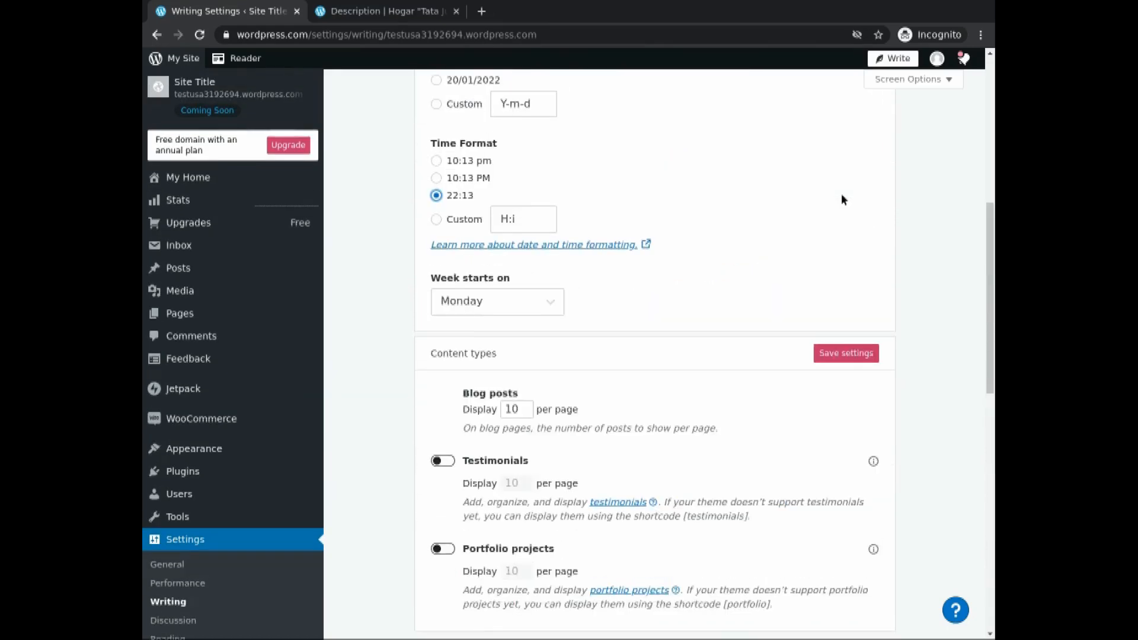
scroll(844, 255, "up", 6)
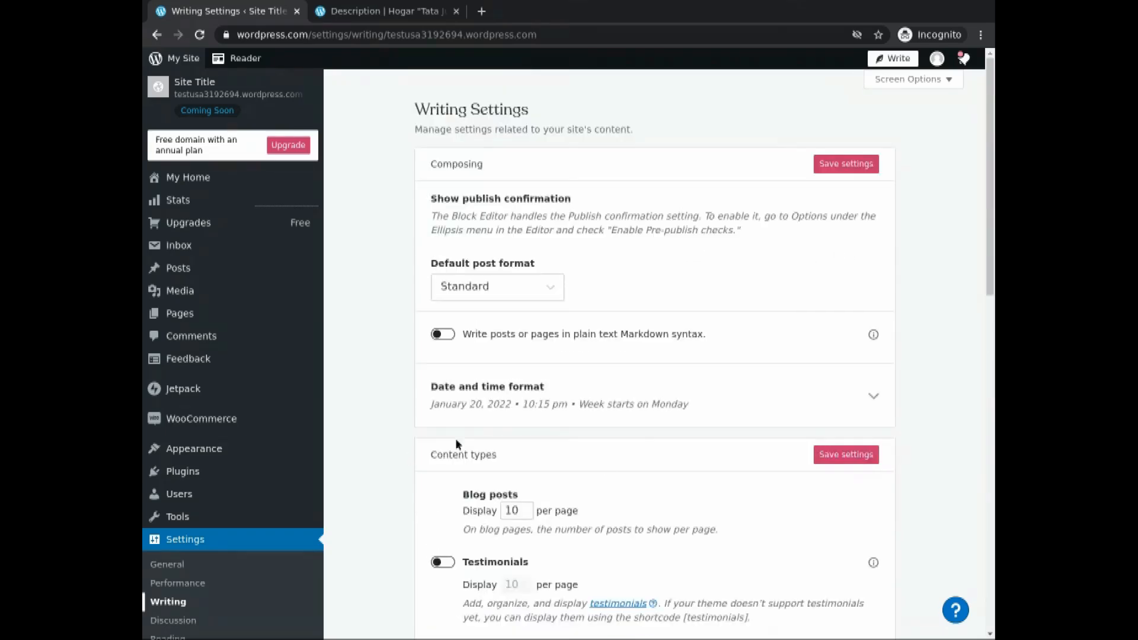
In the Discussion settings, switch the requirement for comment authors to fill out name and e-mail off and back on.
left_click(175, 621)
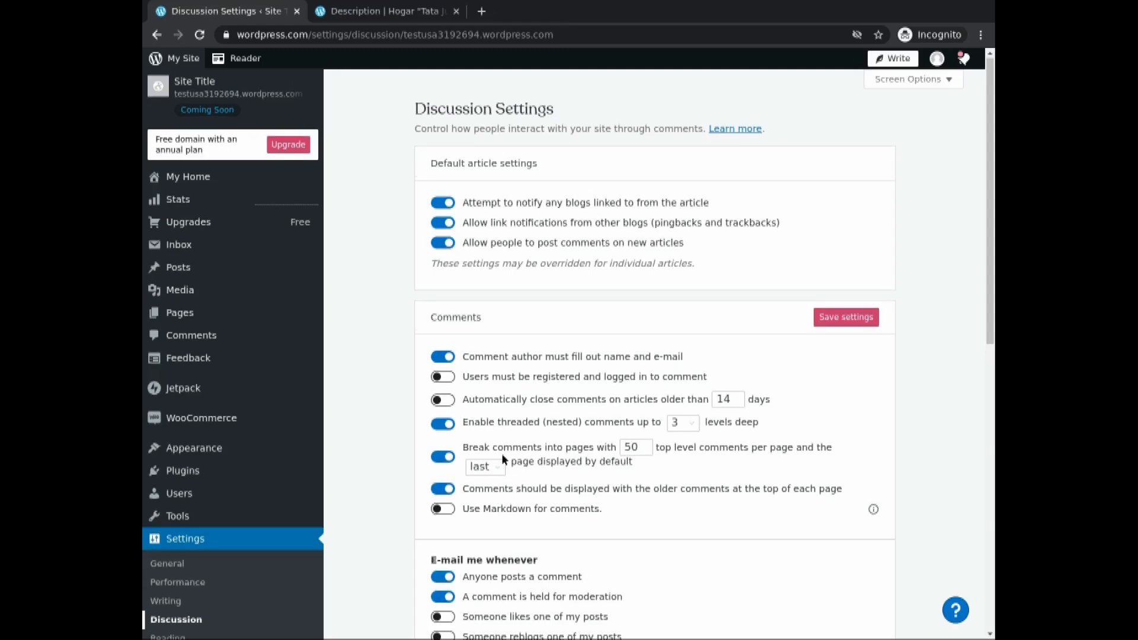
scroll(502, 456, "down", 1)
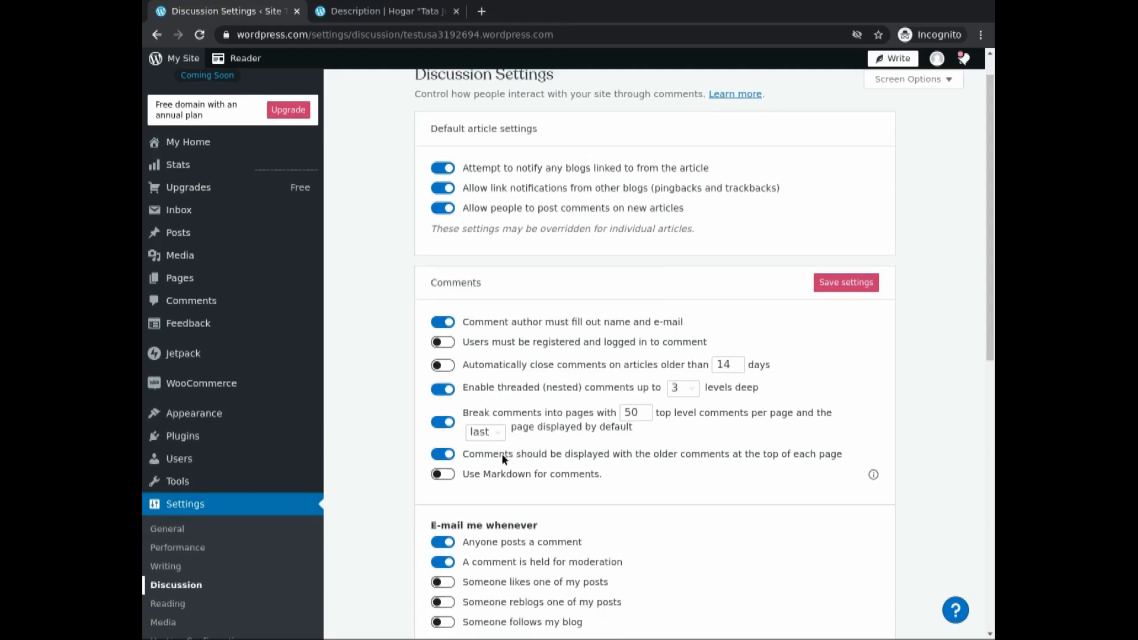
left_click(443, 326)
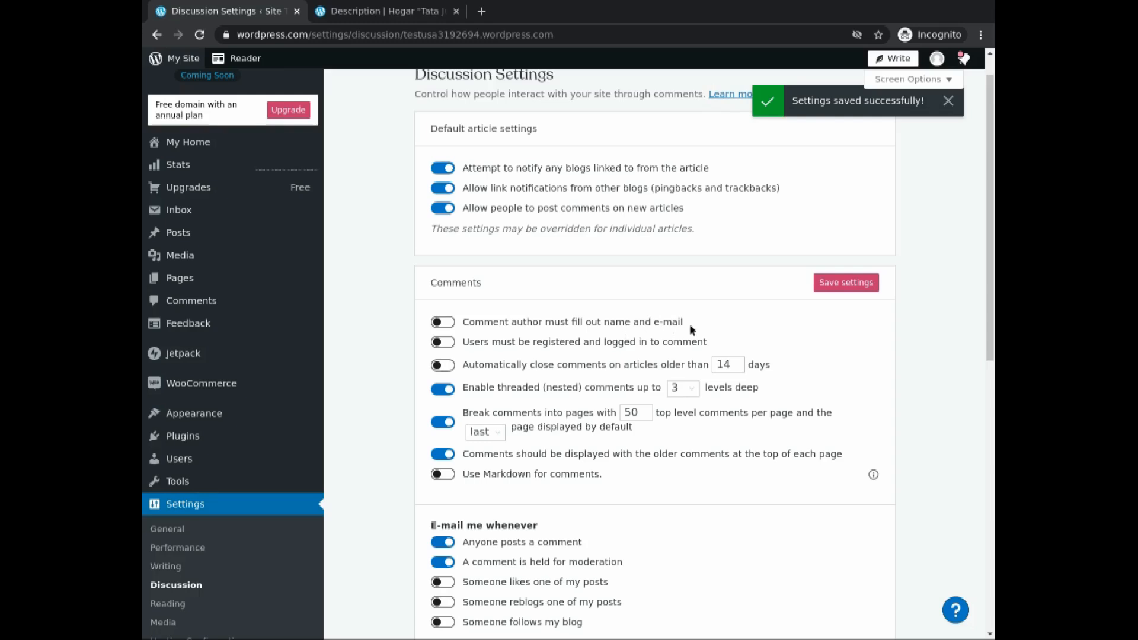
left_click(439, 325)
Review the Reading settings, including the homepage and posts page choices, feed options, site visibility, related posts and follower settings.
left_click(175, 611)
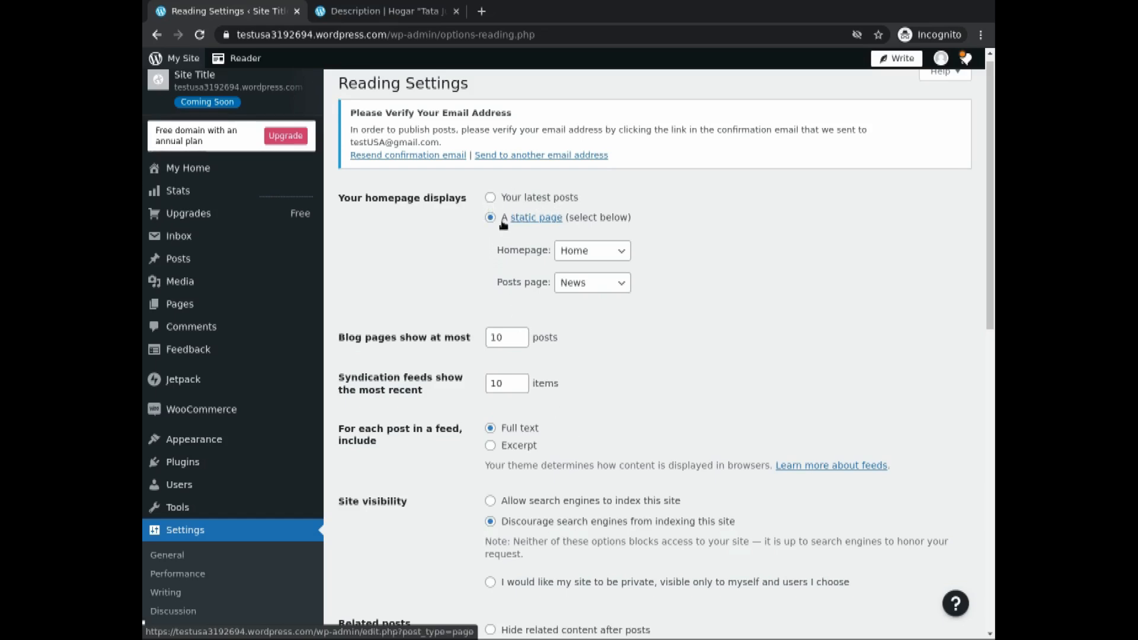
left_click(571, 249)
left_click(572, 279)
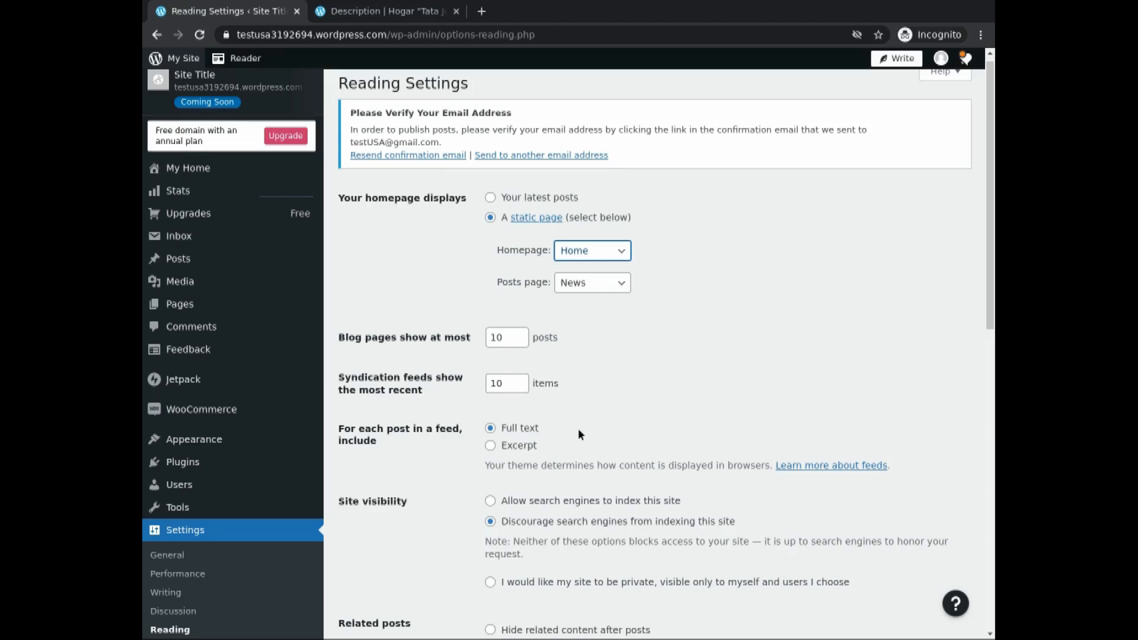
scroll(578, 428, "down", 1)
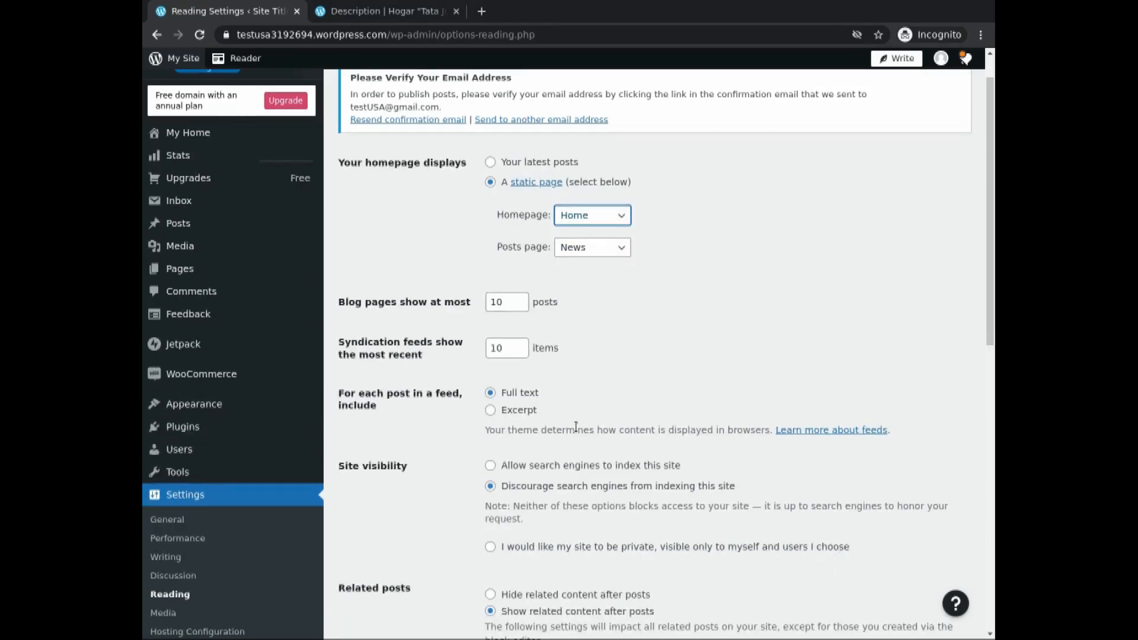
scroll(576, 426, "down", 3)
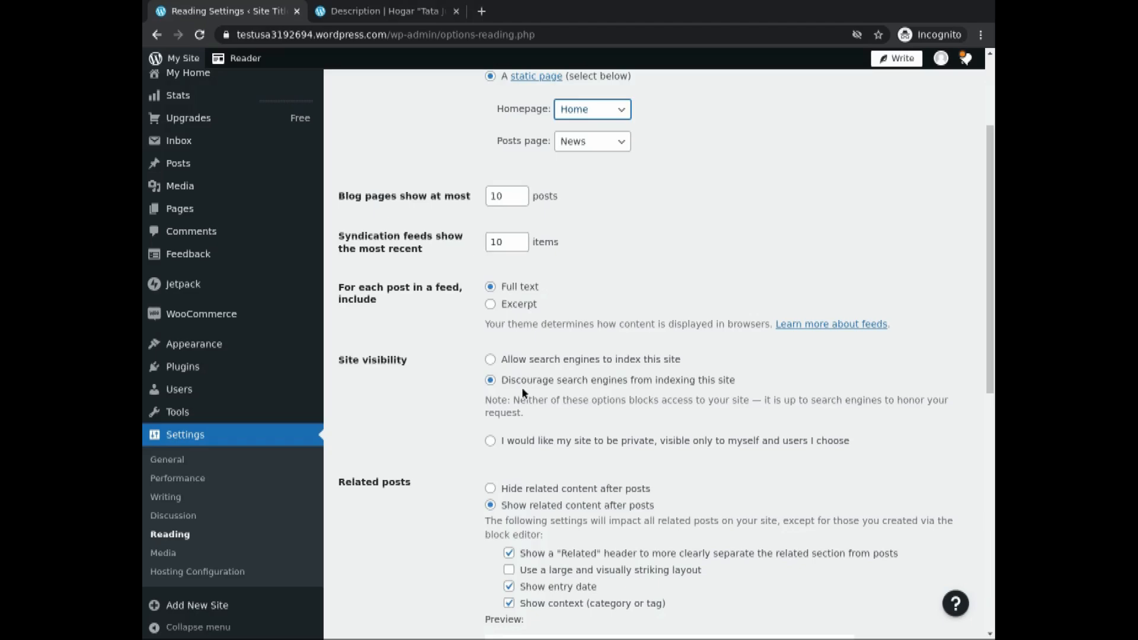
scroll(523, 392, "down", 3)
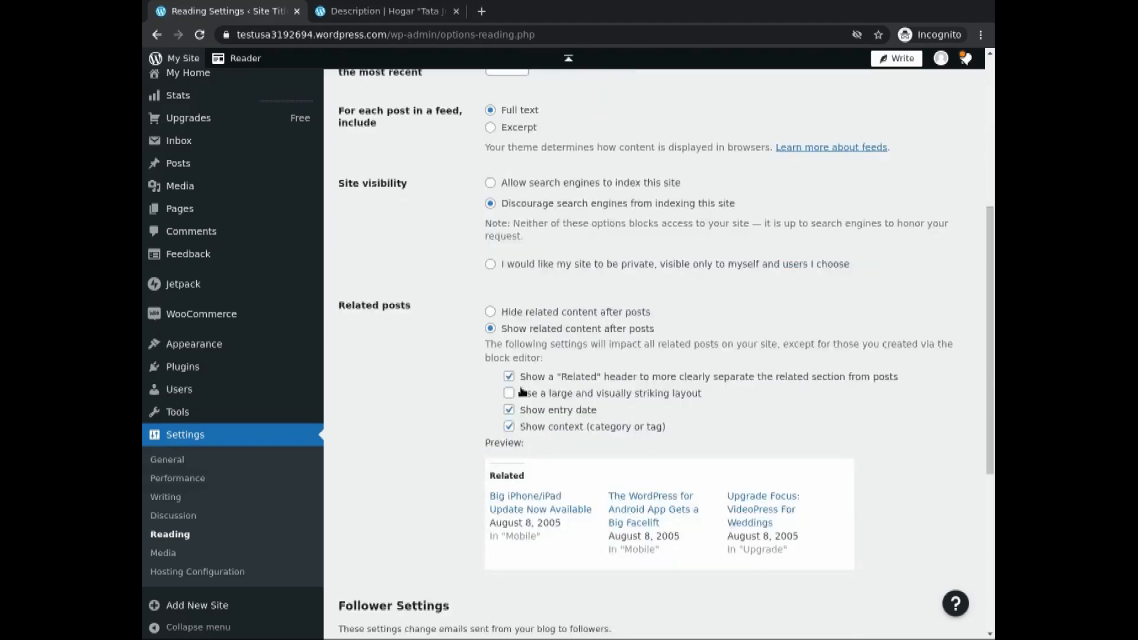
scroll(522, 391, "down", 4)
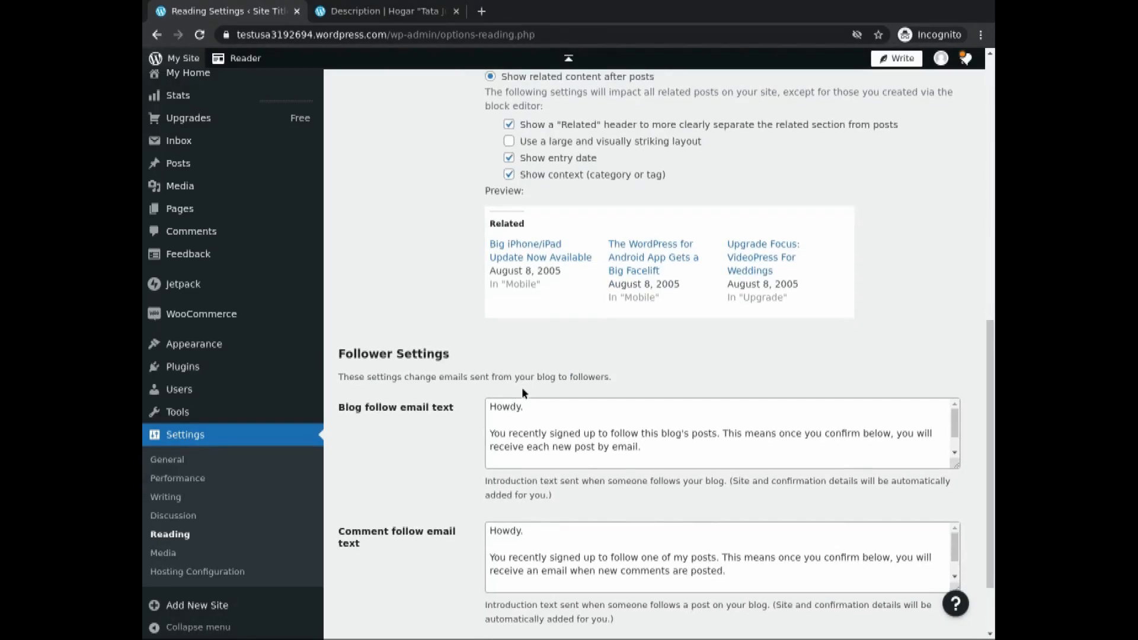
scroll(522, 387, "down", 2)
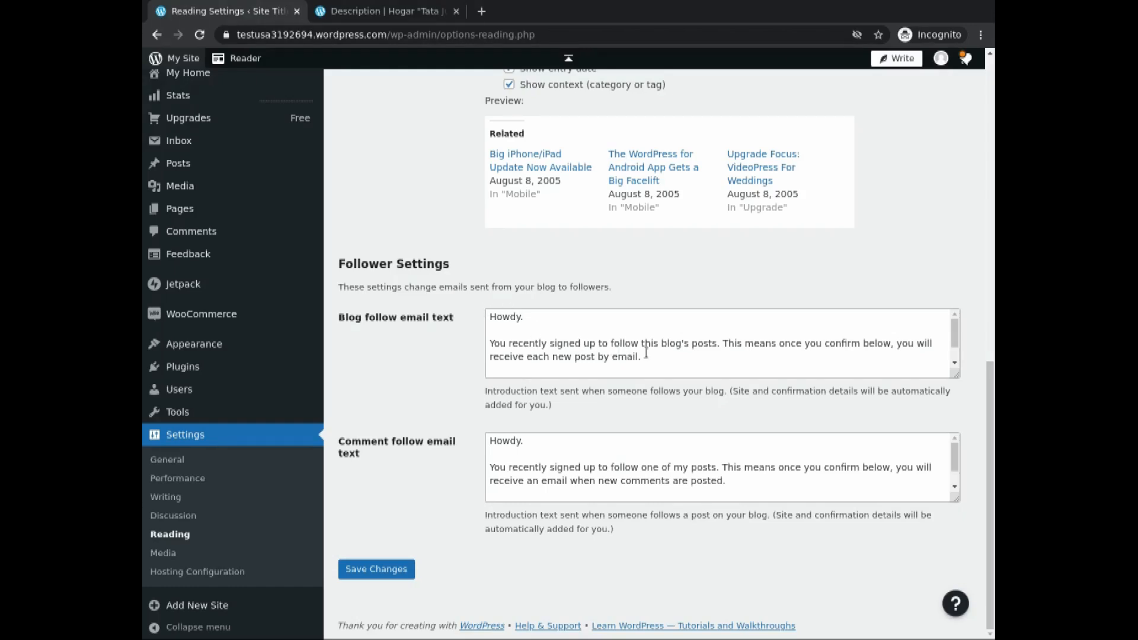
Replace the blog follow email text in the Reading settings with "Welcome" and save the changes.
left_click_drag(646, 353, 476, 318)
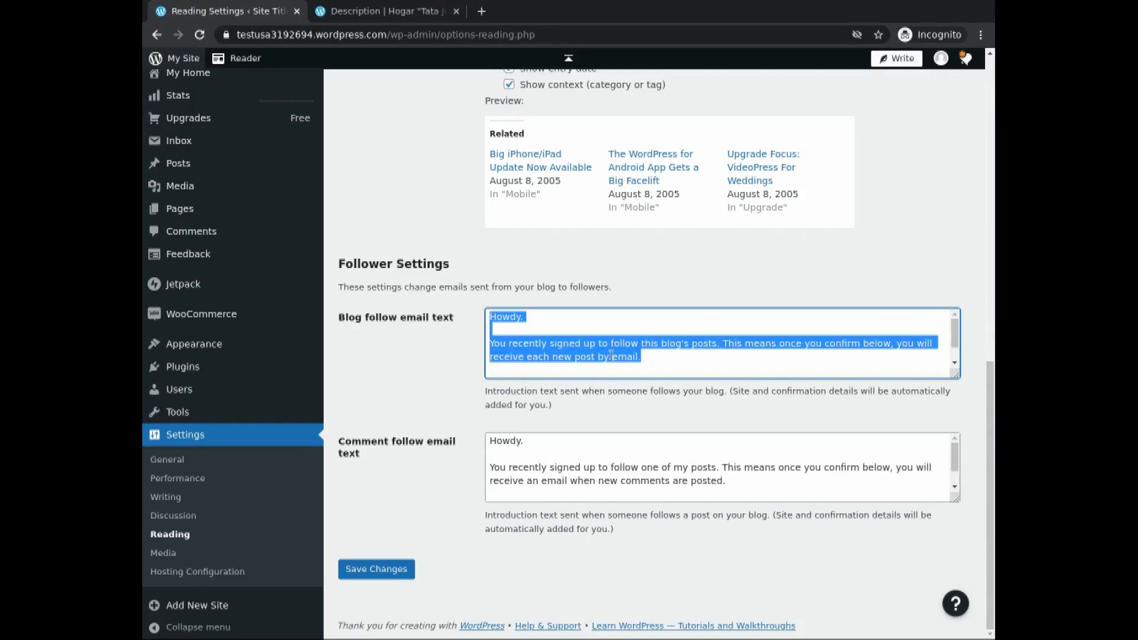
key("BackSpace")
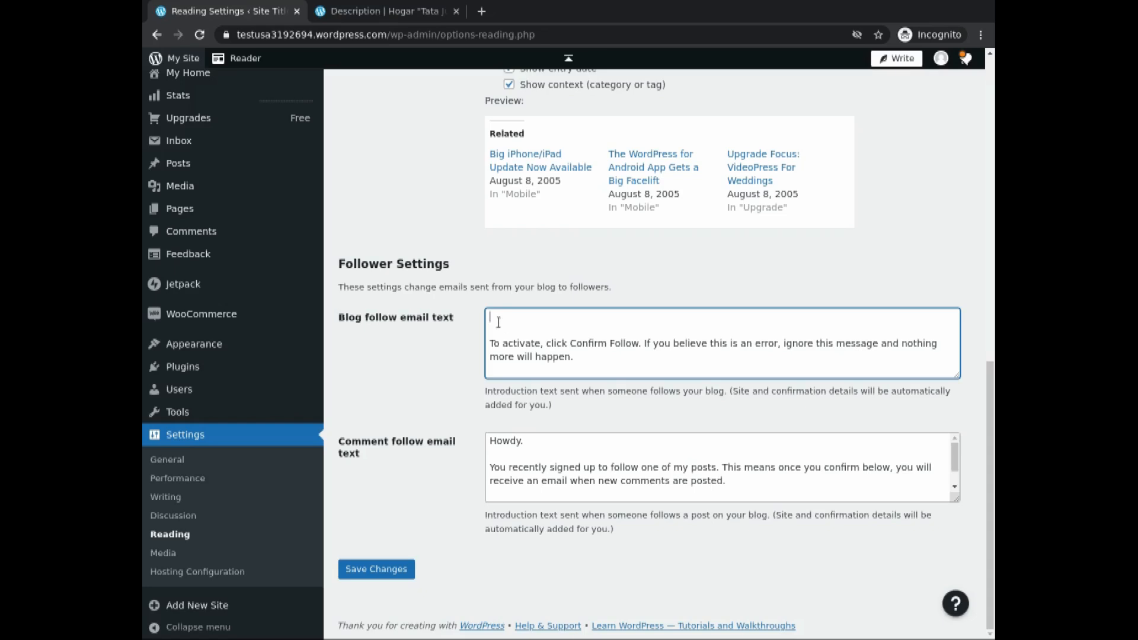
left_click_drag(496, 324, 587, 356)
key("BackSpace")
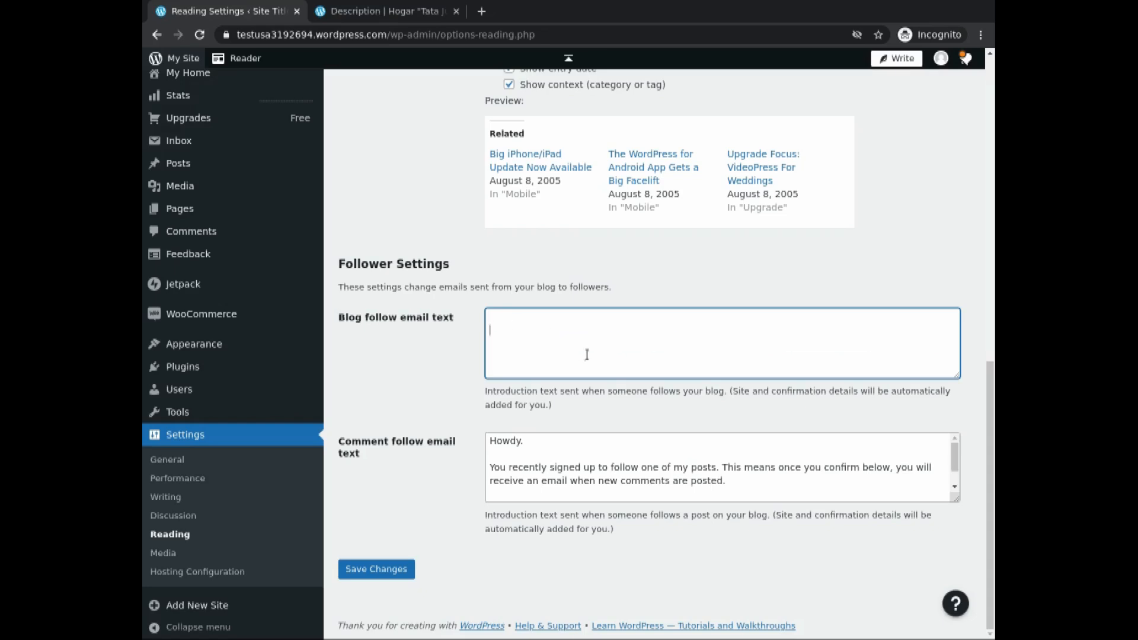
type("Welcome")
left_click(398, 570)
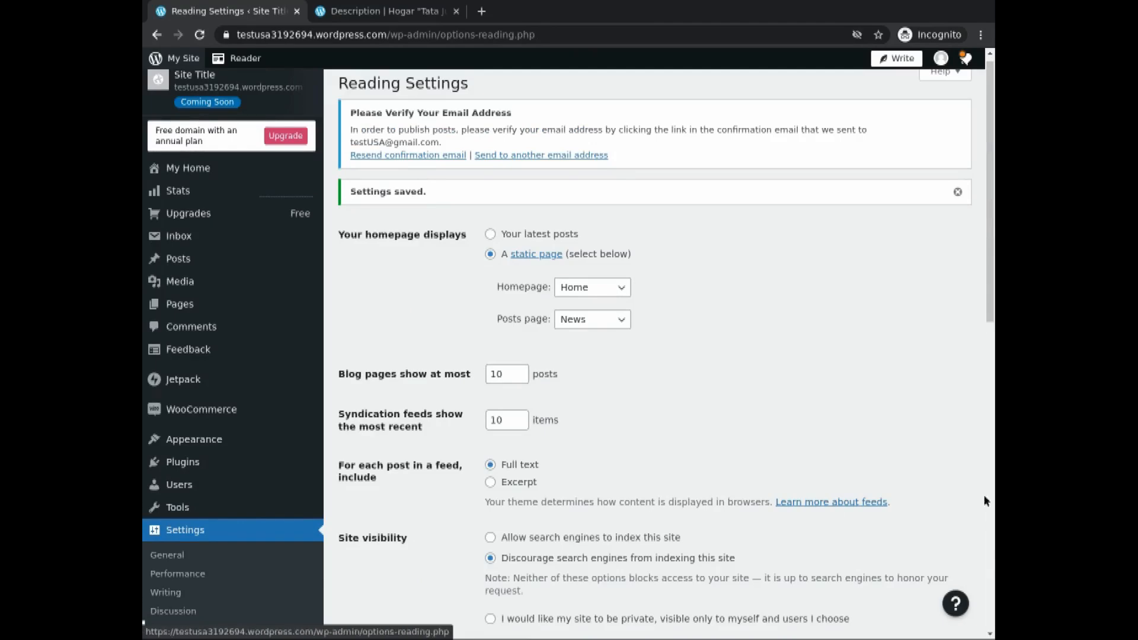
Review the image sizes, gallery carousel and podcasting options in the Media settings, and open the Hosting Configuration page.
mouse_move(179, 505)
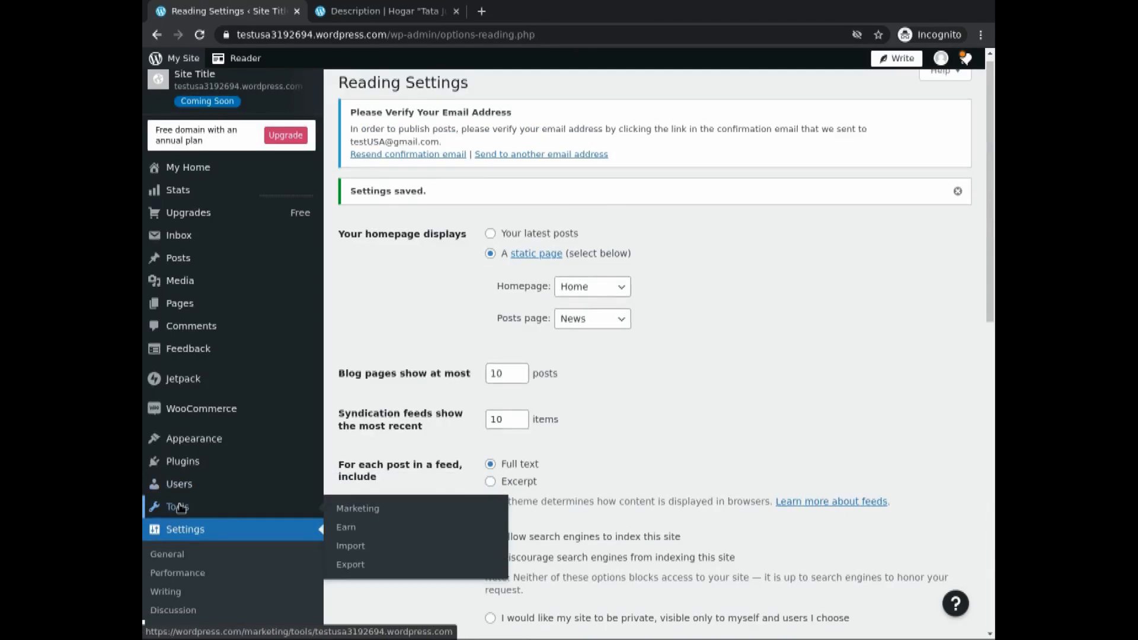
scroll(178, 516, "down", 5)
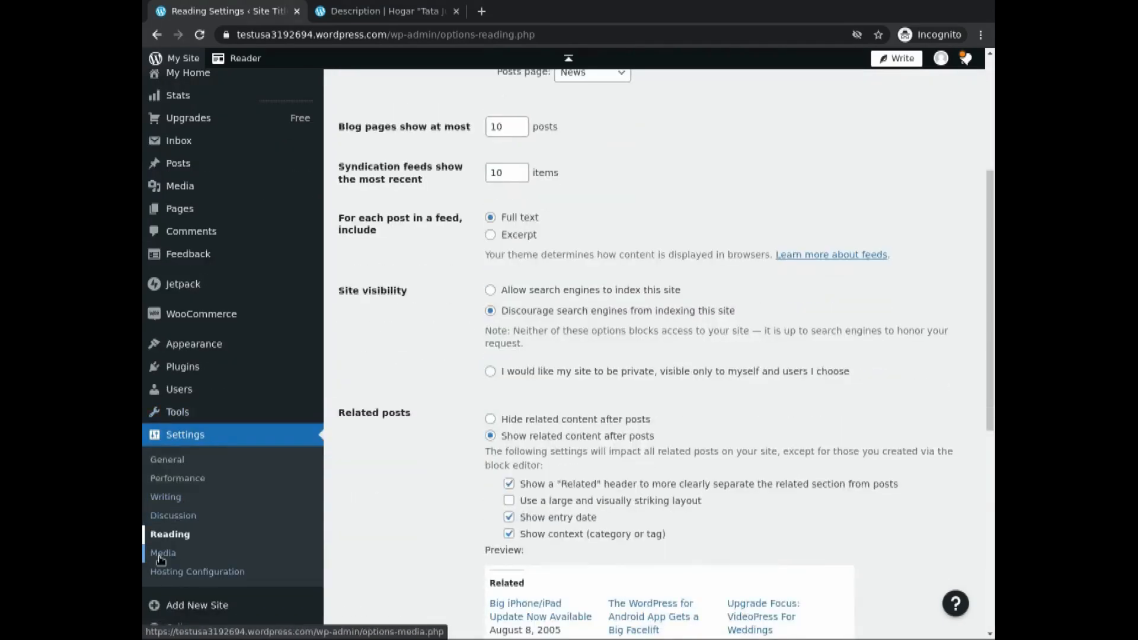
left_click(161, 554)
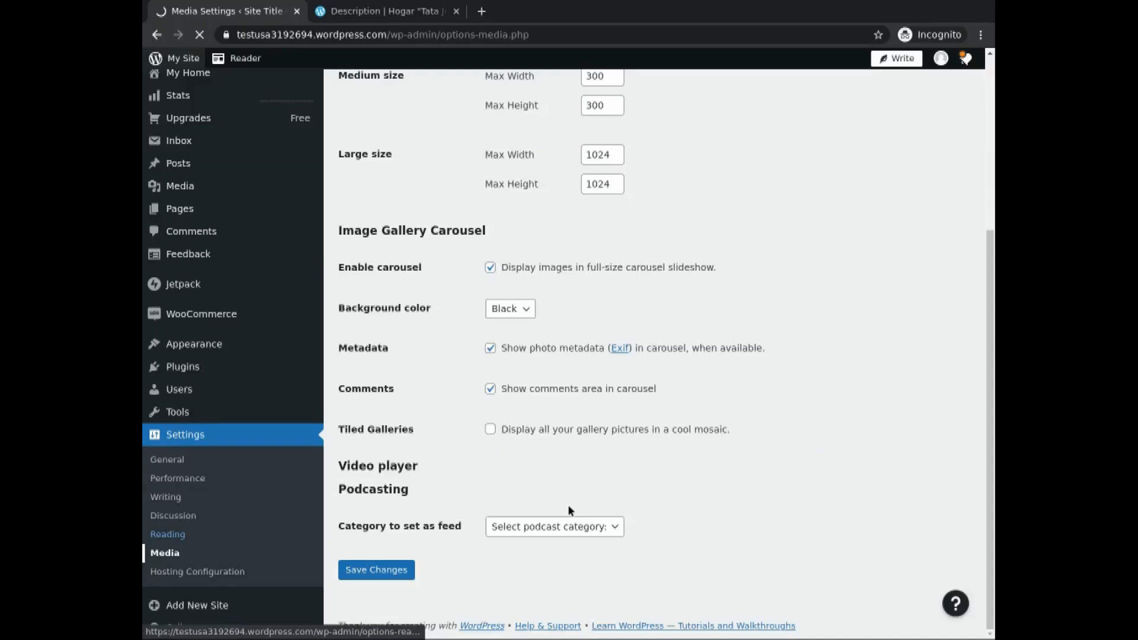
scroll(584, 396, "up", 5)
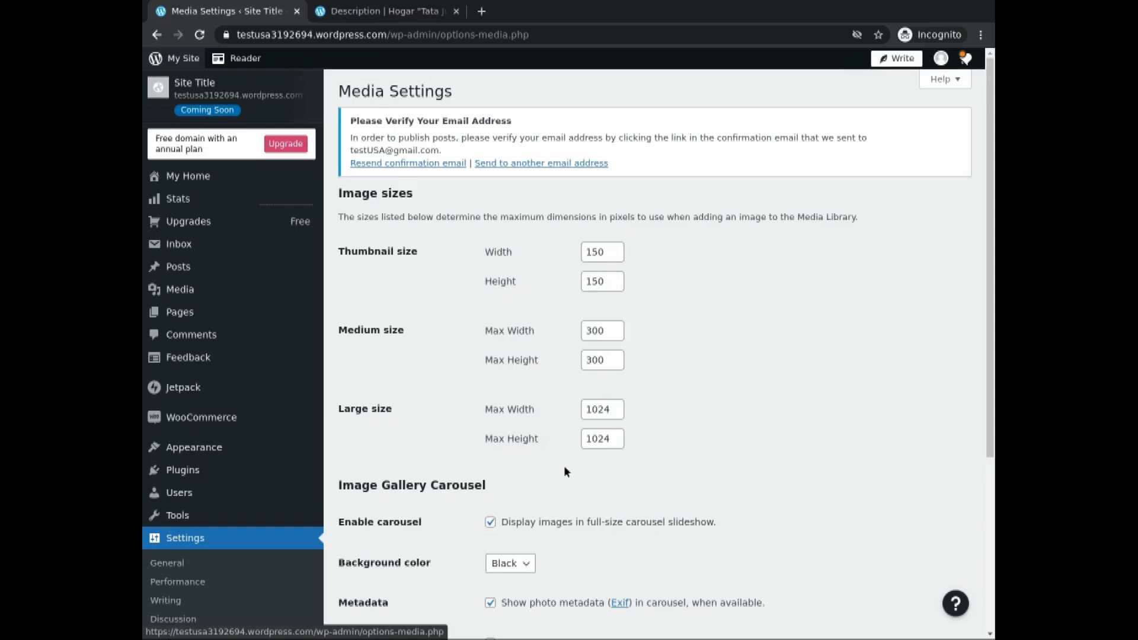
scroll(565, 468, "down", 3)
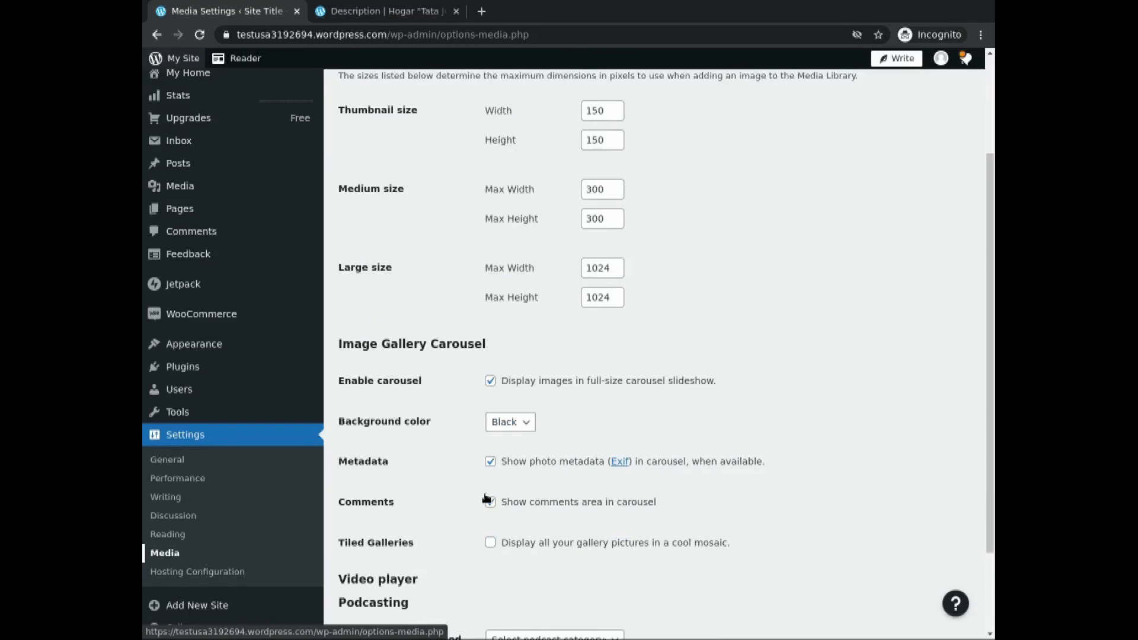
scroll(486, 498, "down", 2)
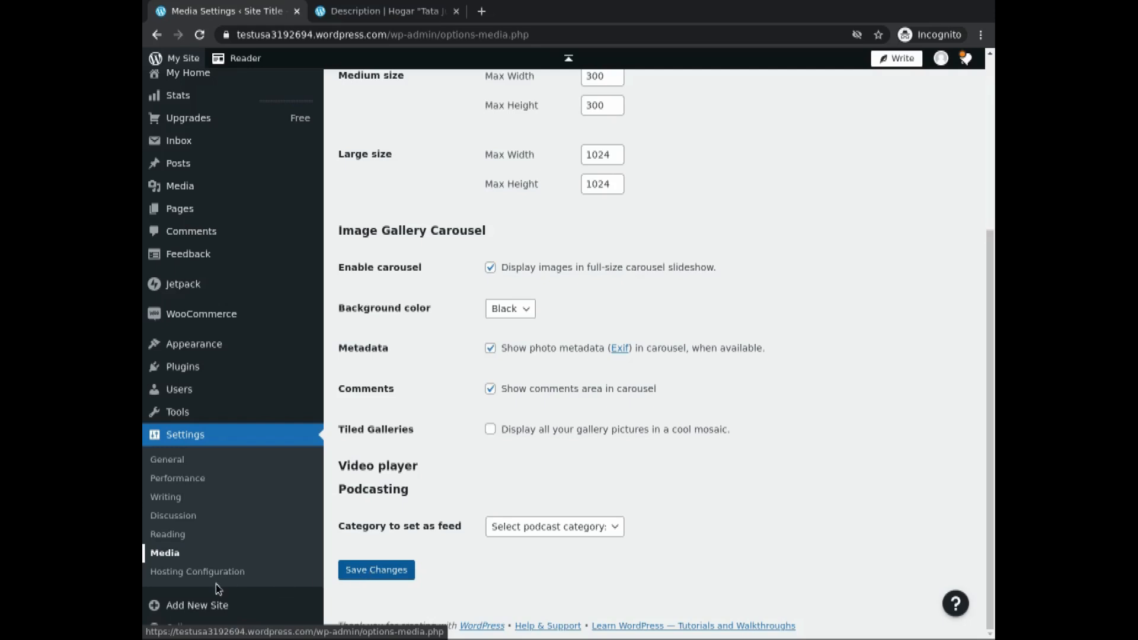
left_click(176, 571)
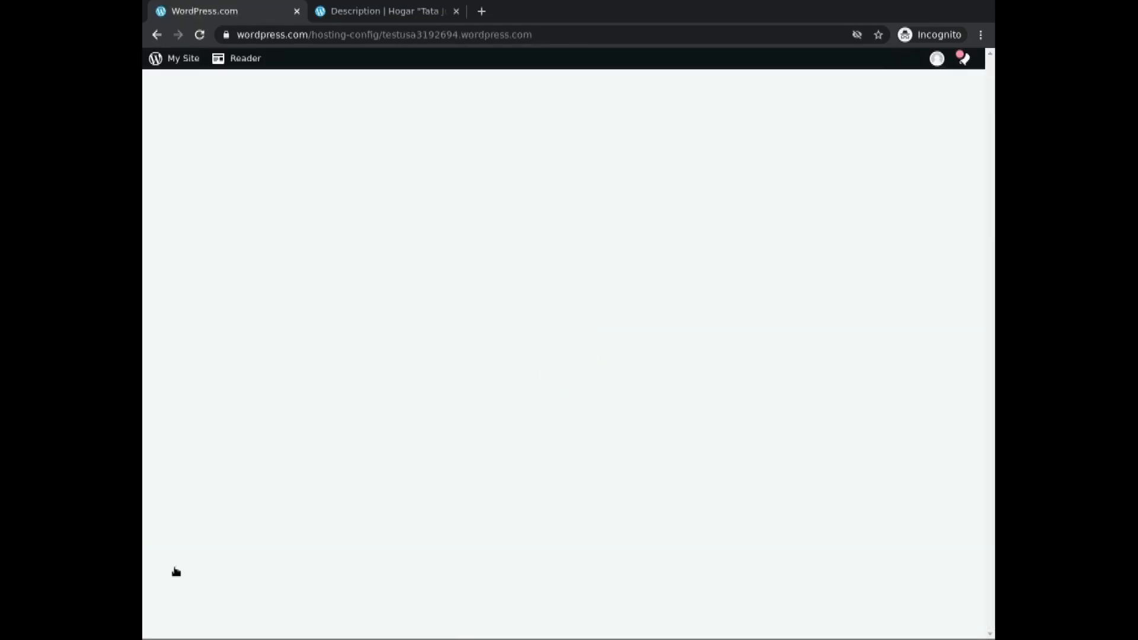